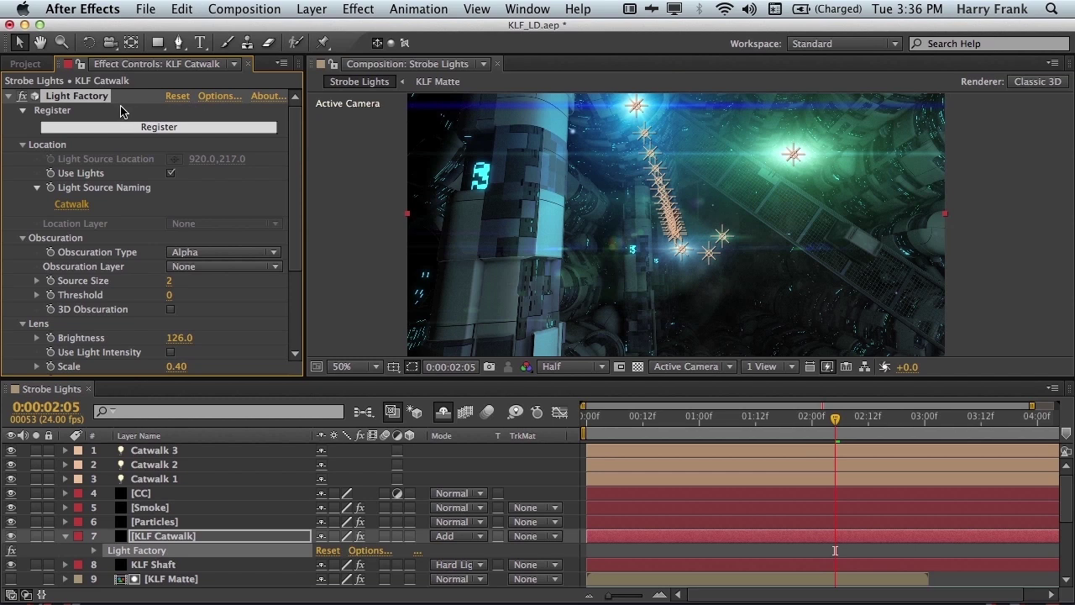
# Step: Open Lens Designer from Light Factory's Options and show the Lens Flare Presets library
pyautogui.click(218, 97)
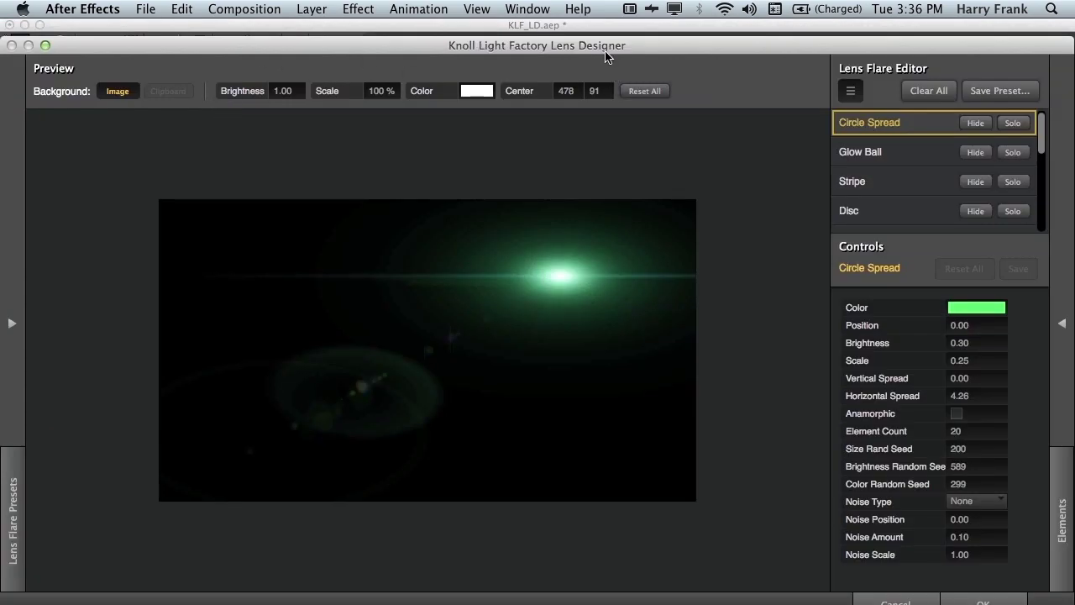
pyautogui.moveTo(605, 60); pyautogui.dragTo(605, 33)
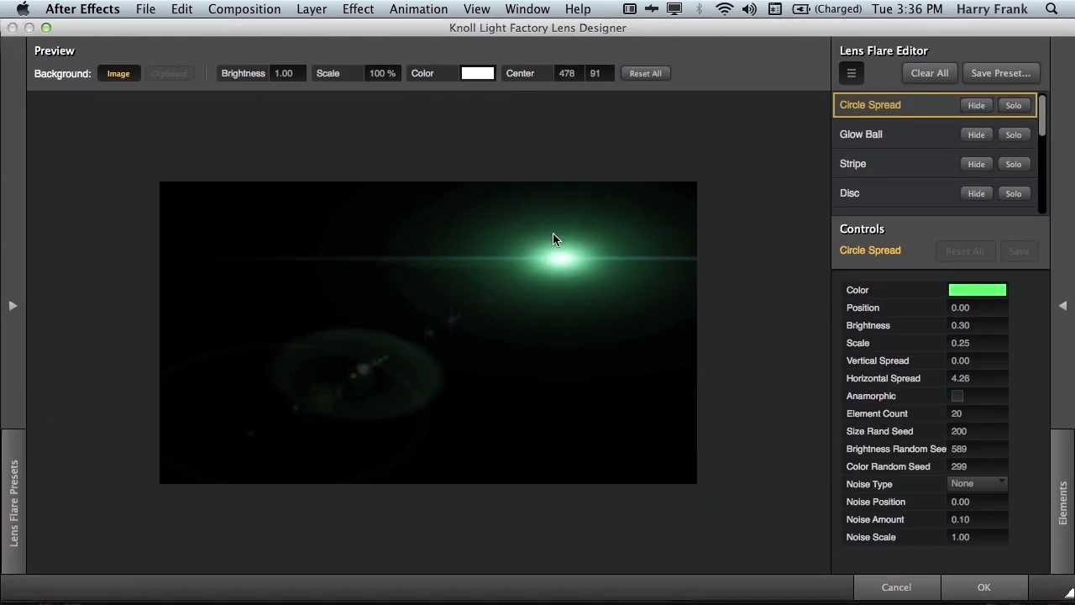
pyautogui.click(13, 500)
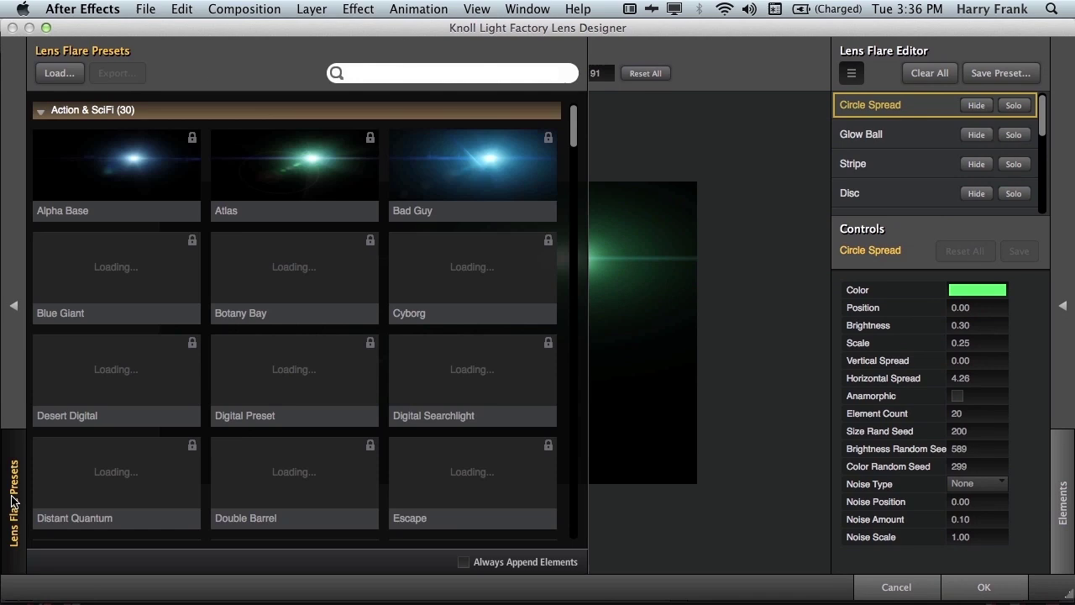
# Step: Browse the Cinematic Flares, Motion Graphics and Natural Light categories, ending with Action & SciFi expanded
pyautogui.click(45, 116)
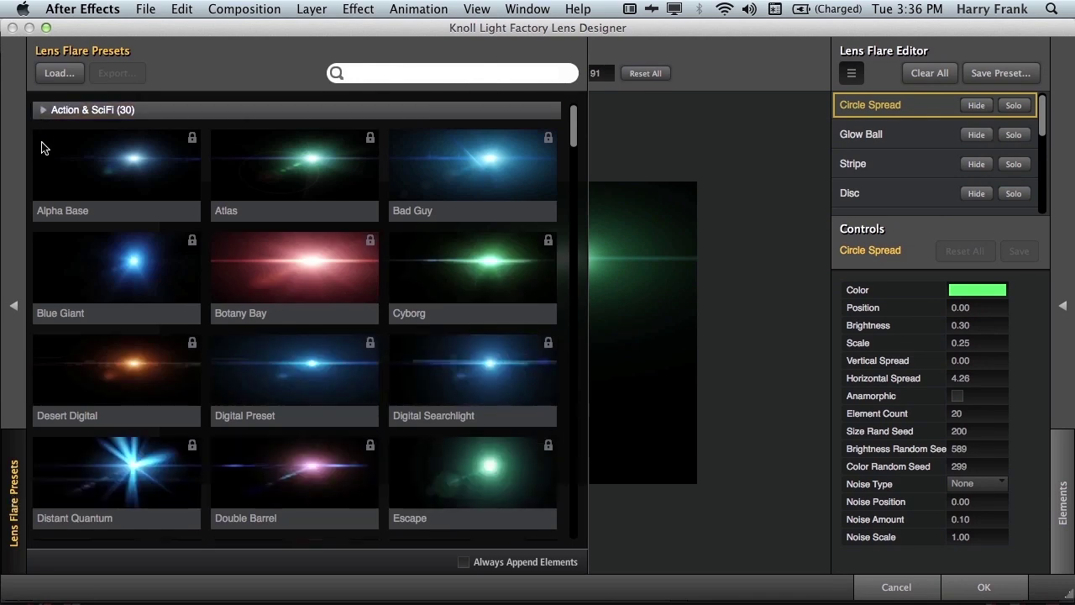
pyautogui.click(40, 132)
pyautogui.click(40, 132)
pyautogui.click(44, 172)
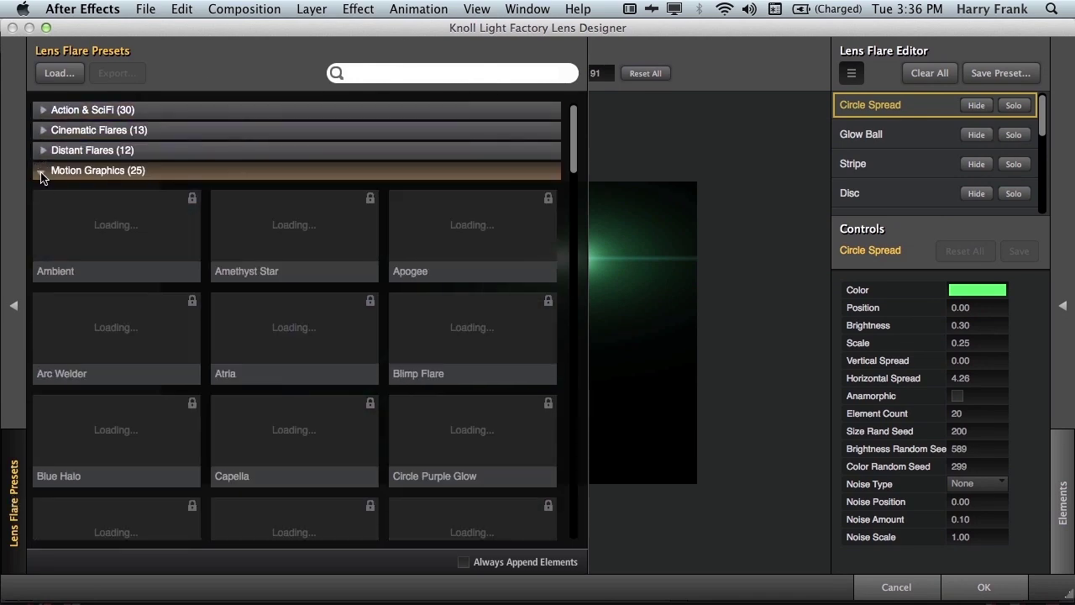
pyautogui.click(40, 175)
pyautogui.click(54, 193)
pyautogui.click(42, 194)
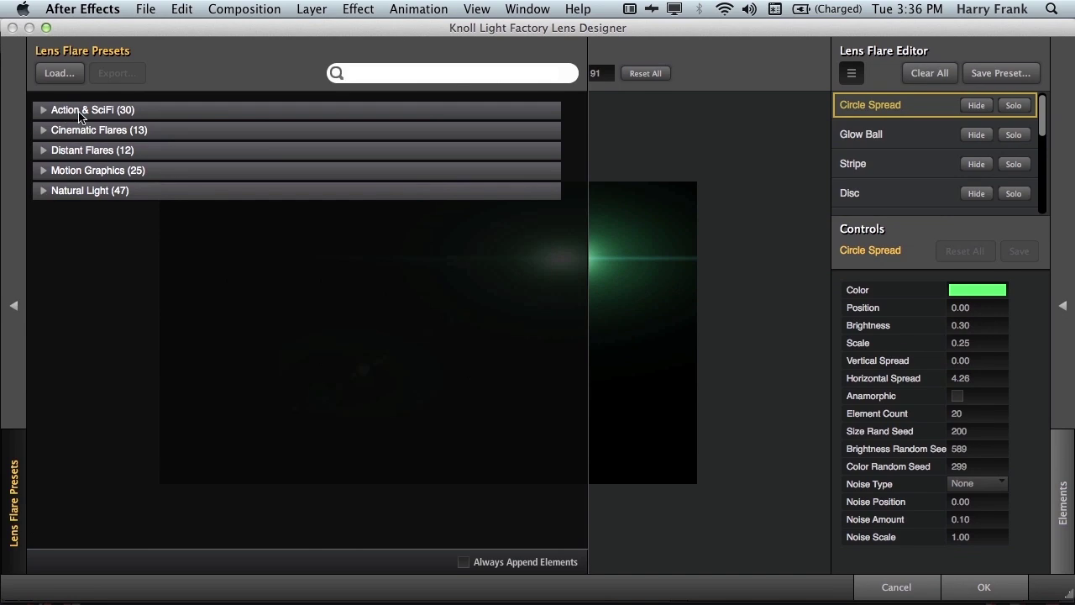
pyautogui.click(44, 111)
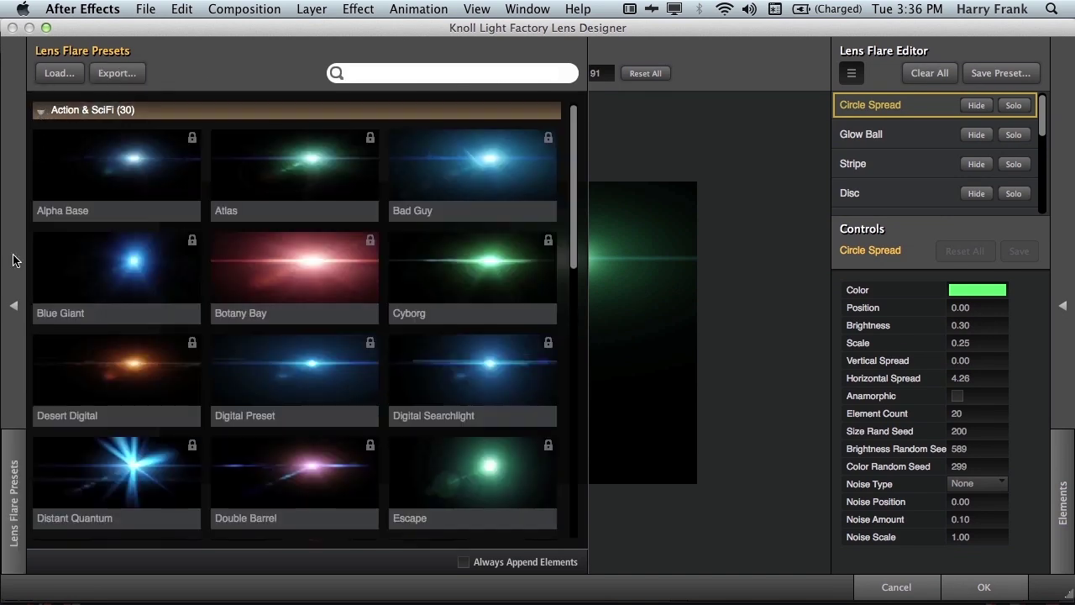
# Step: Close the presets library and add a Rectangular Spread element from the Elements list
pyautogui.click(15, 309)
pyautogui.click(1065, 288)
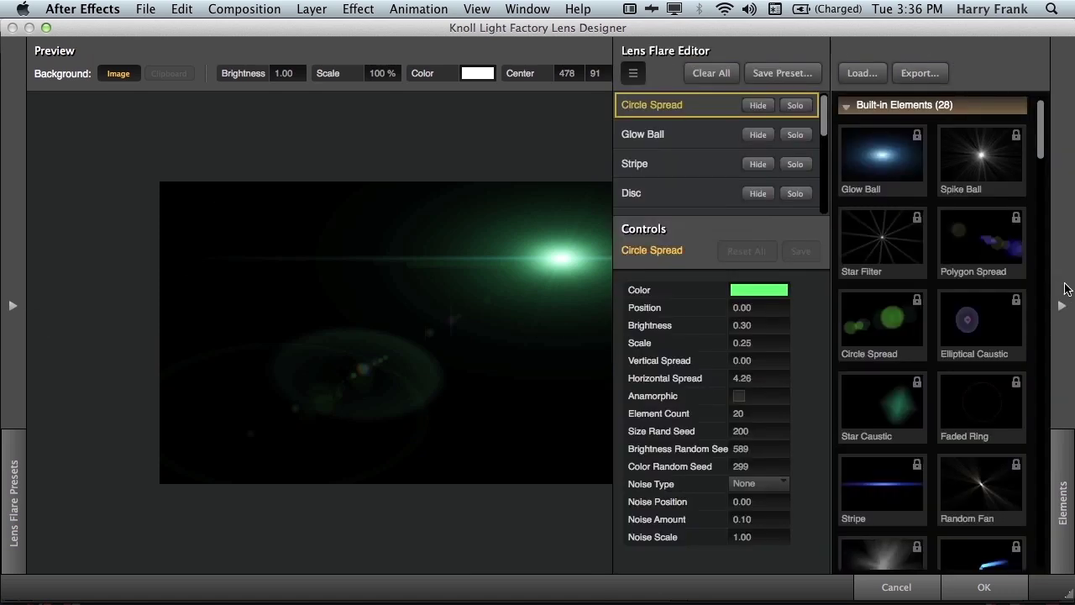
pyautogui.click(1064, 289)
pyautogui.click(1056, 284)
pyautogui.scroll(-3, 920, 193)
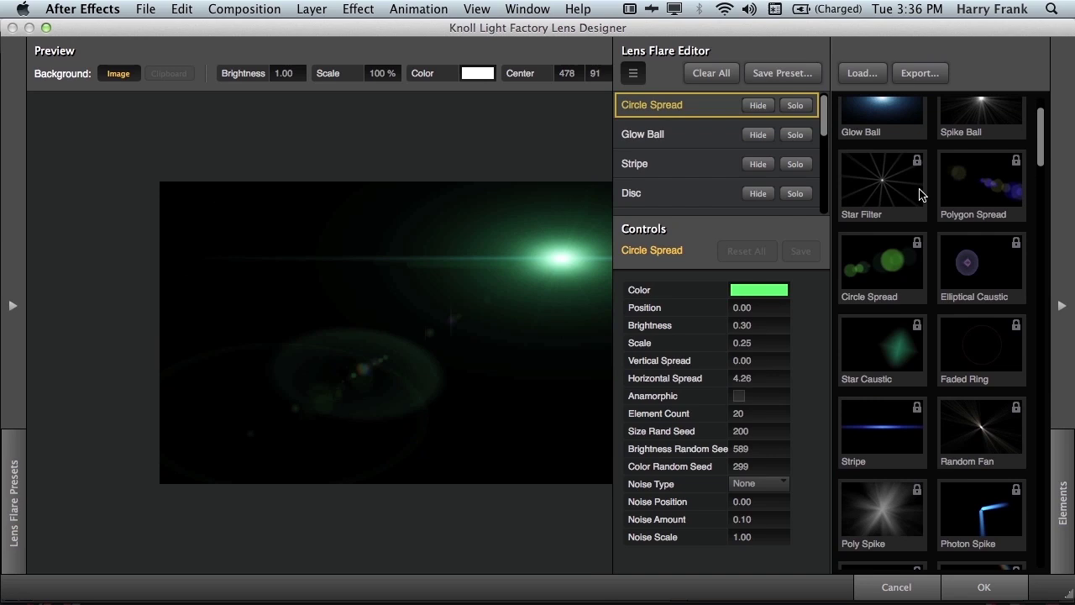
pyautogui.scroll(3, 919, 184)
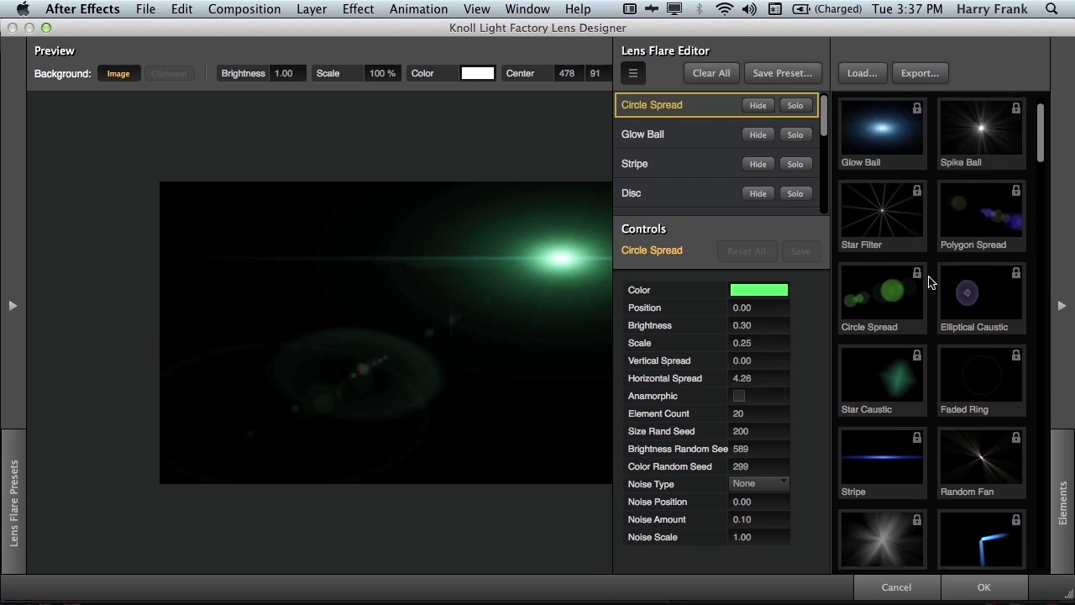
pyautogui.scroll(-2, 947, 283)
pyautogui.scroll(-5, 949, 382)
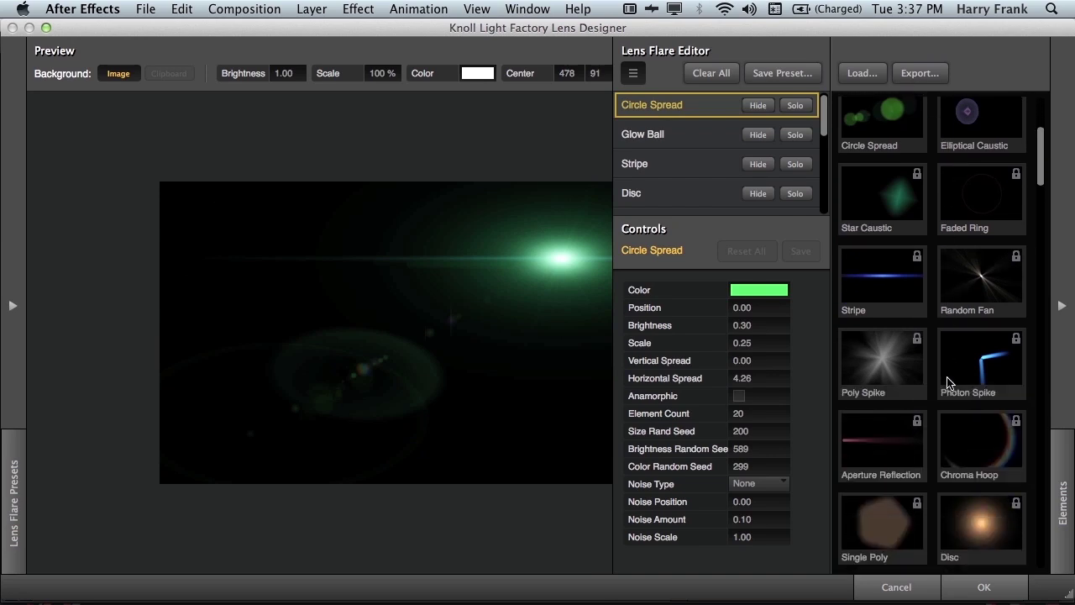
pyautogui.scroll(-3, 953, 378)
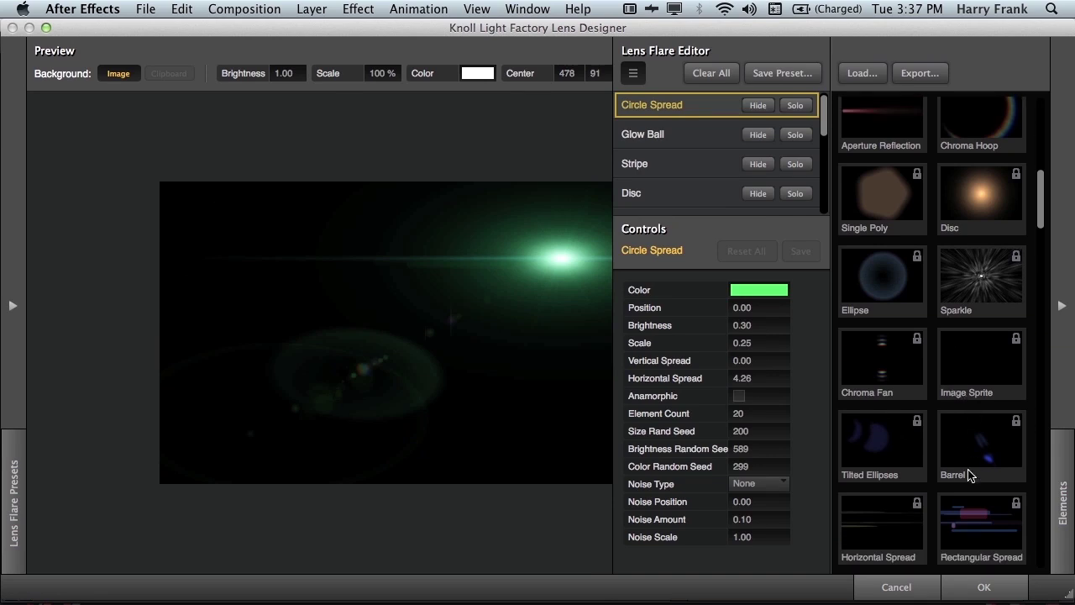
pyautogui.click(981, 521)
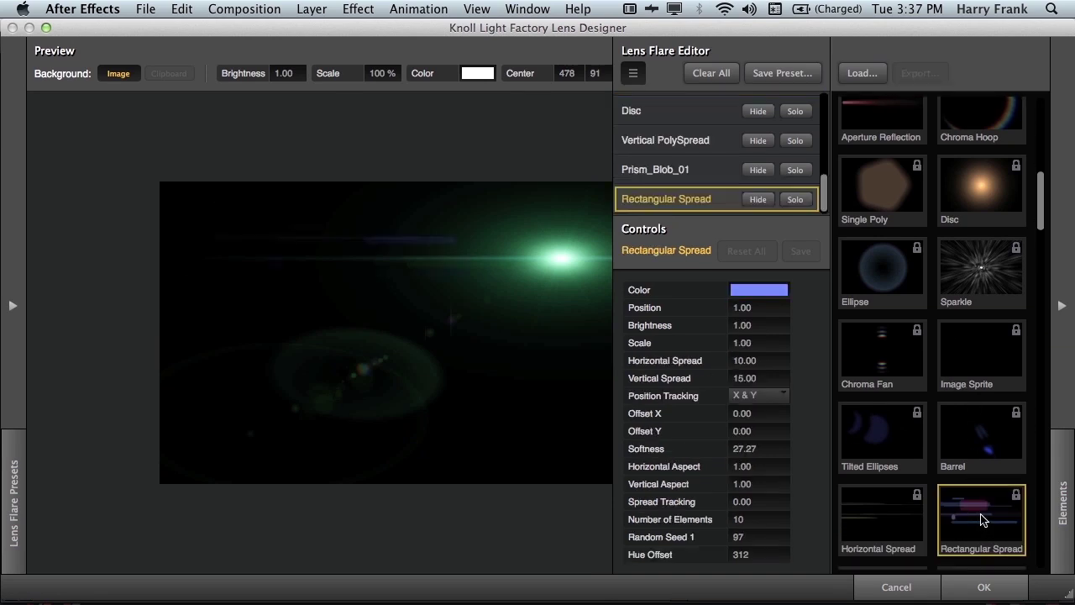
# Step: Add Tilted Ellipses and Barrel elements to the flare
pyautogui.scroll(-1, 924, 496)
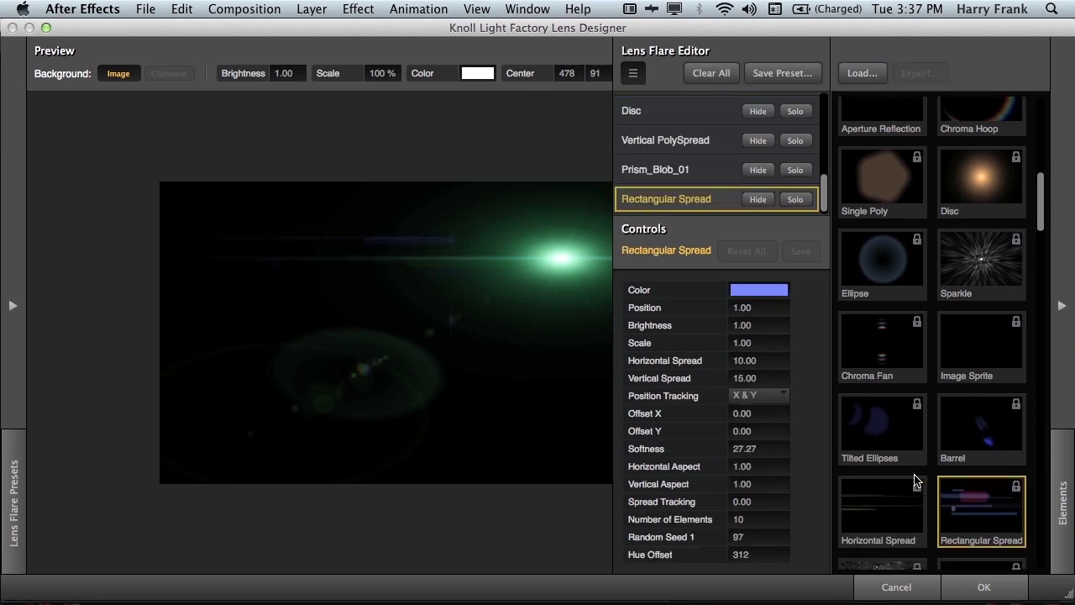
pyautogui.click(882, 417)
pyautogui.scroll(-1, 981, 483)
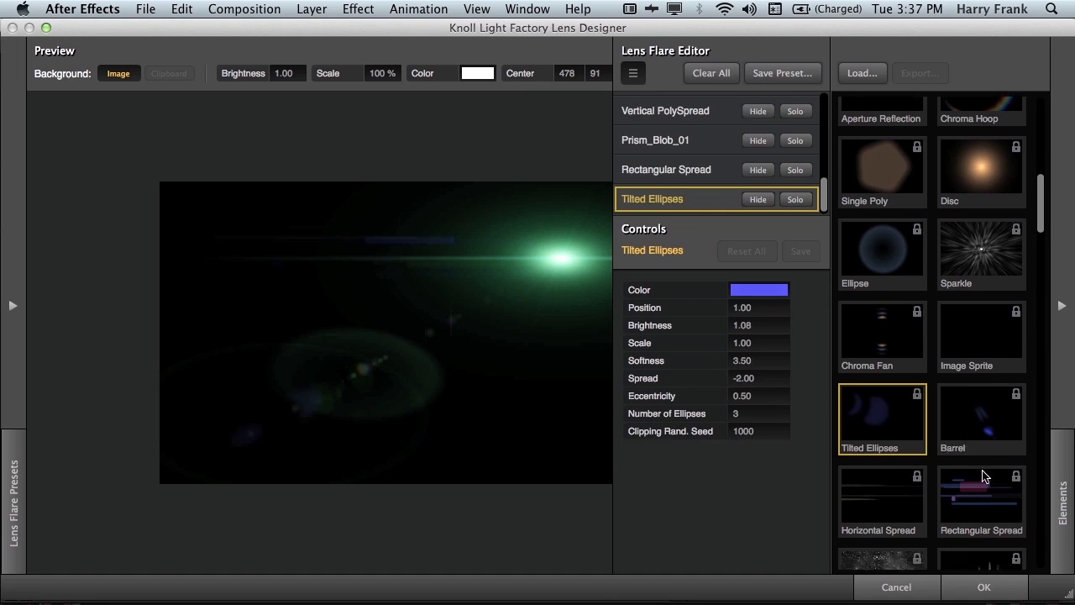
pyautogui.click(975, 403)
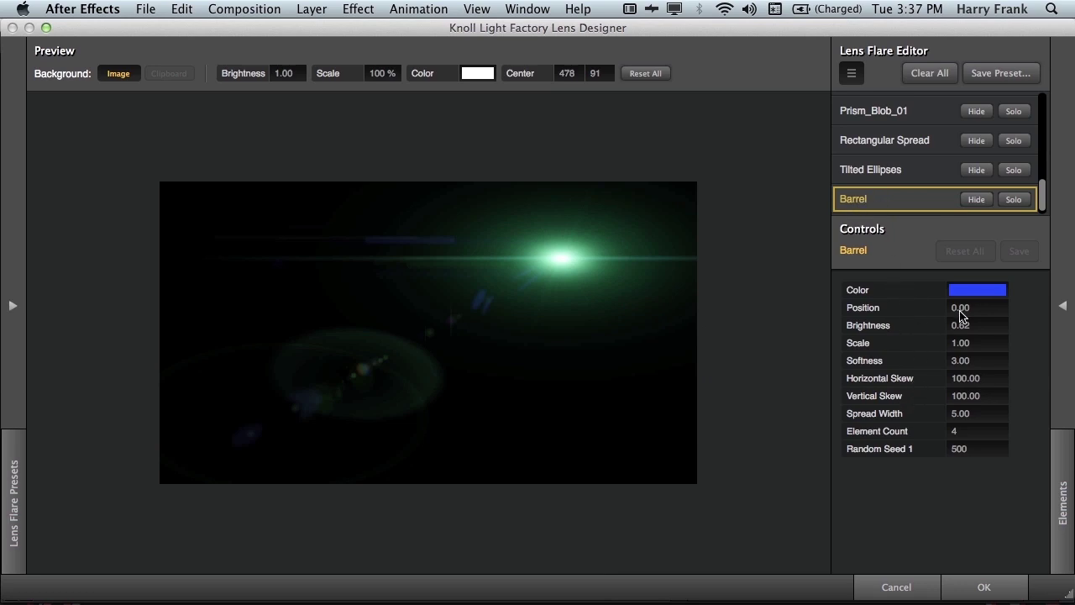
# Step: Shift Barrel's position to -0.06, then compare Tilted Ellipses, Rectangular Spread and Barrel settings
pyautogui.moveTo(962, 315); pyautogui.dragTo(958, 319)
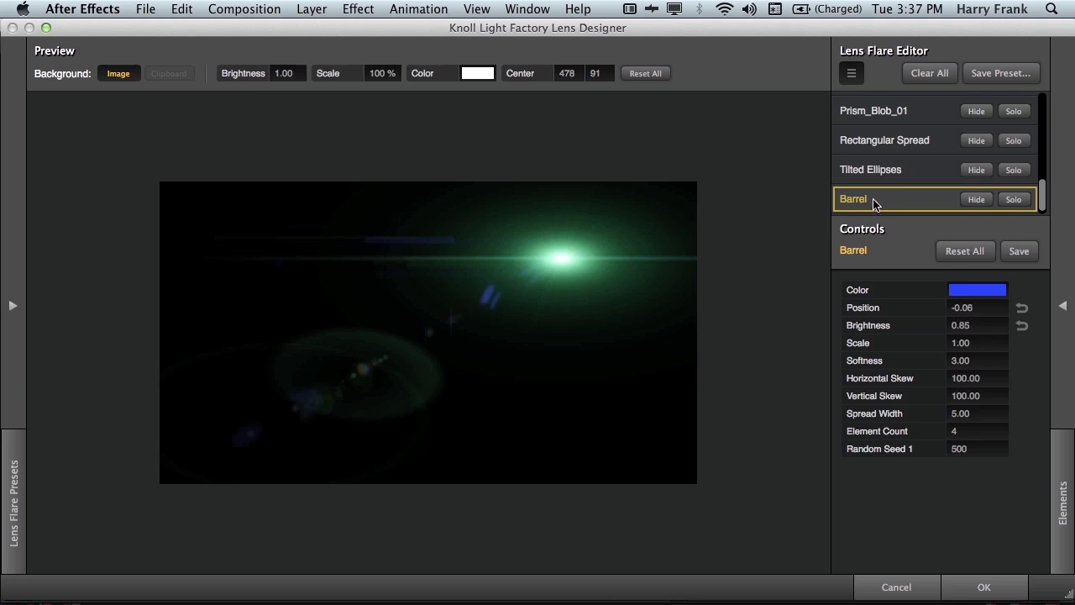
pyautogui.click(878, 173)
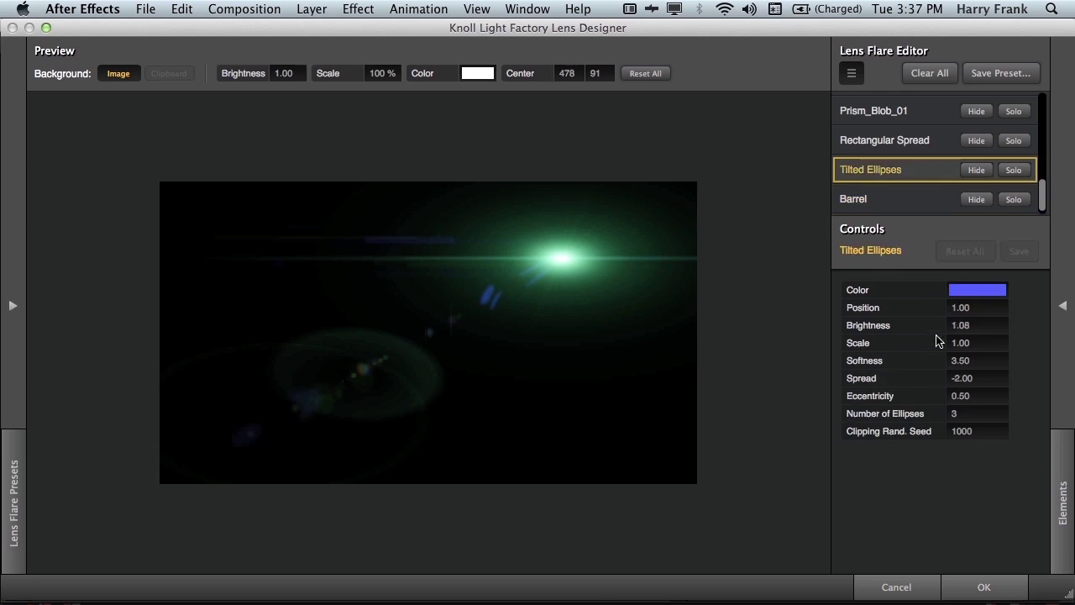
pyautogui.click(881, 142)
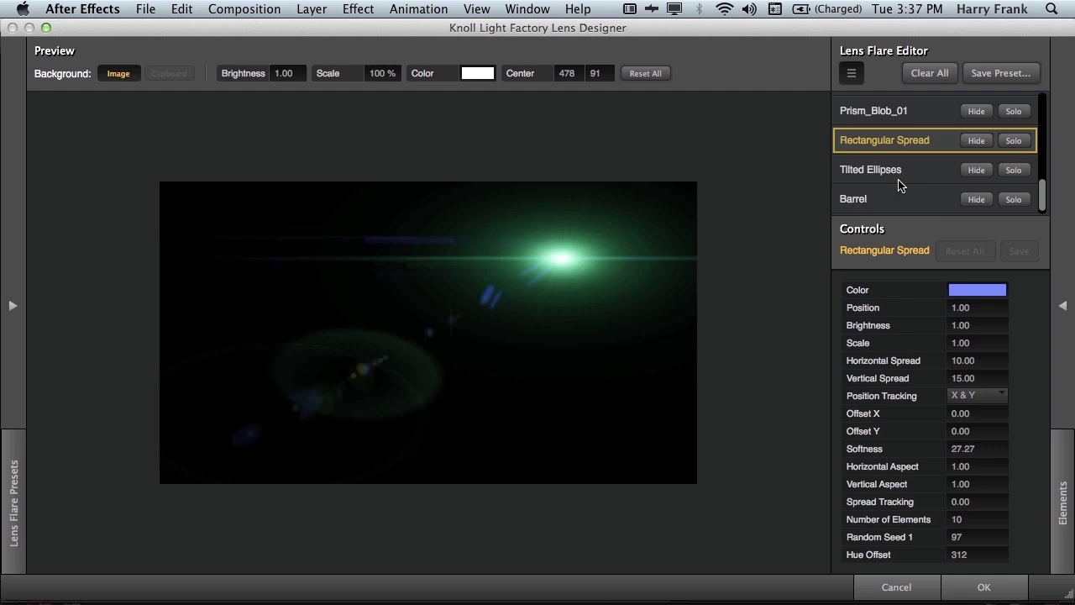
pyautogui.click(901, 176)
pyautogui.click(903, 199)
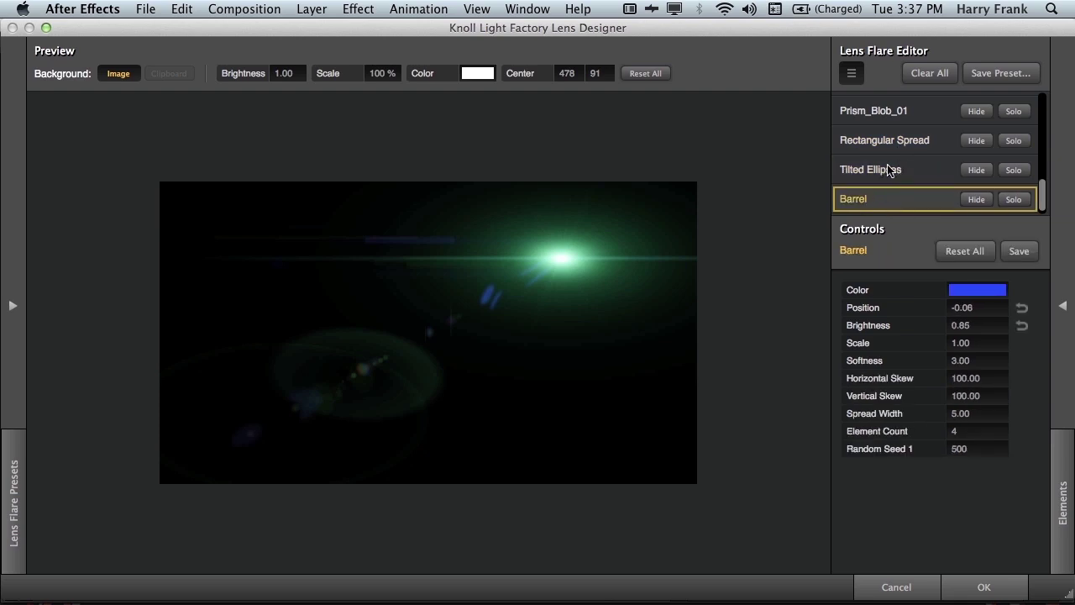
pyautogui.click(892, 171)
pyautogui.click(899, 144)
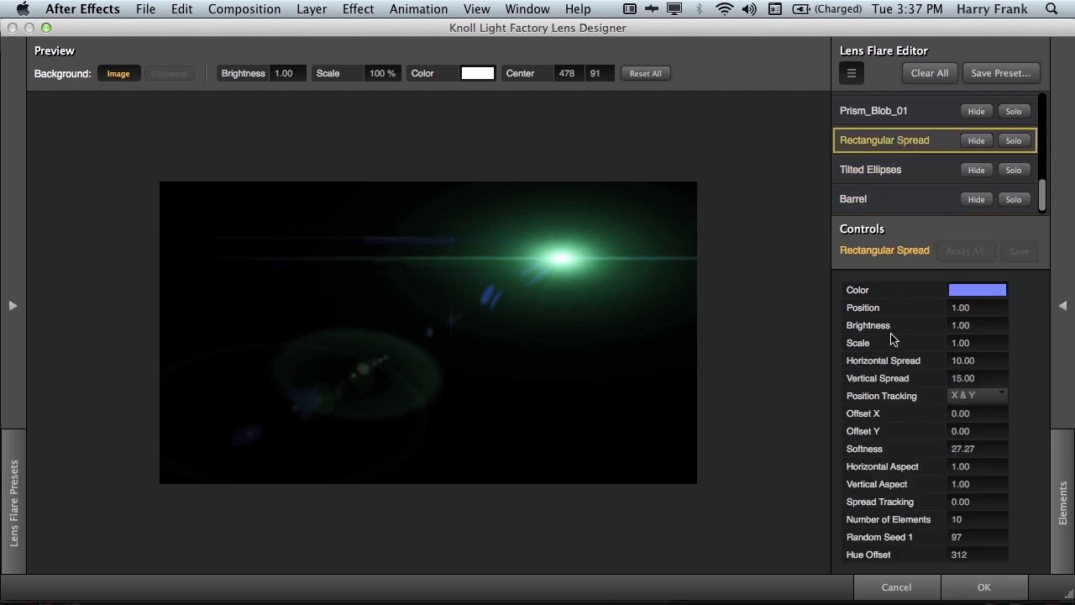
# Step: Solo Rectangular Spread, brighten its streaks, and drag the flare centre around the image
pyautogui.click(1014, 141)
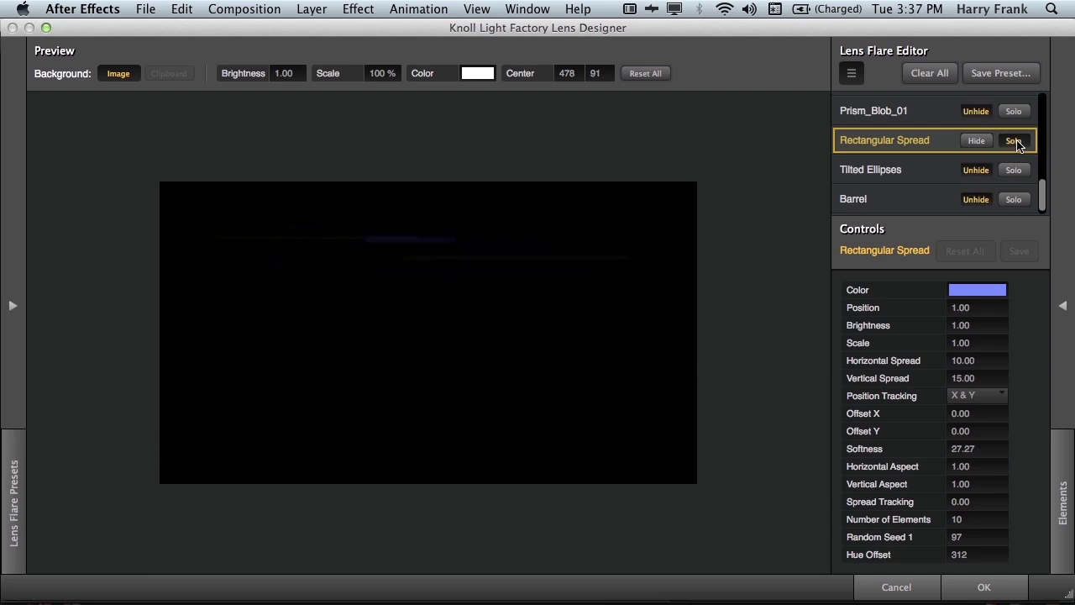
pyautogui.moveTo(513, 256); pyautogui.dragTo(538, 279)
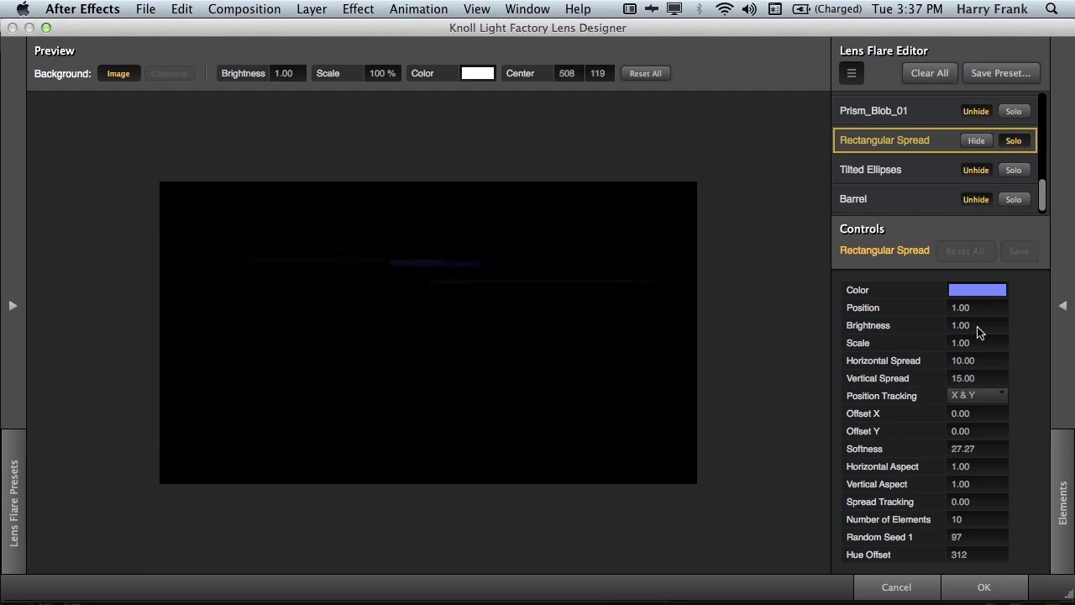
pyautogui.moveTo(979, 332)
pyautogui.mouseDown()
pyautogui.moveTo(1012, 331)
pyautogui.moveTo(995, 331)
pyautogui.mouseUp()
pyautogui.moveTo(365, 323)
pyautogui.mouseDown()
pyautogui.moveTo(377, 360)
pyautogui.moveTo(572, 279)
pyautogui.mouseUp()
pyautogui.moveTo(643, 303)
pyautogui.mouseDown()
pyautogui.moveTo(600, 291)
pyautogui.moveTo(639, 282)
pyautogui.mouseUp()
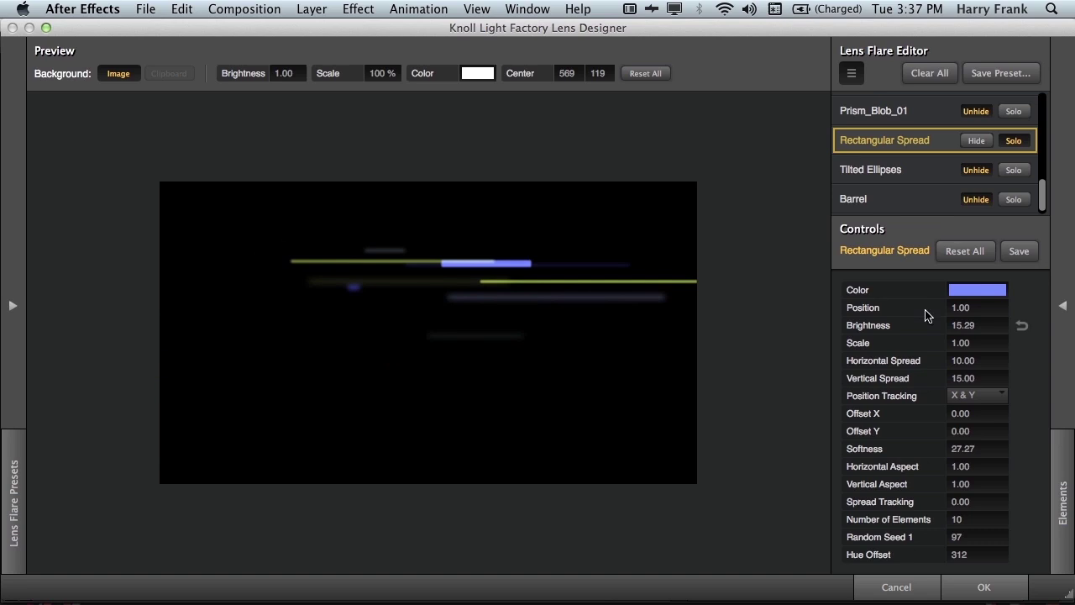
pyautogui.moveTo(372, 247)
pyautogui.mouseDown()
pyautogui.moveTo(451, 267)
pyautogui.moveTo(564, 271)
pyautogui.moveTo(608, 241)
pyautogui.moveTo(554, 232)
pyautogui.moveTo(537, 307)
pyautogui.moveTo(677, 296)
pyautogui.mouseUp()
# Step: Set Rectangular Spread's Position to -1 and sweep the flare centre left
pyautogui.click(982, 308)
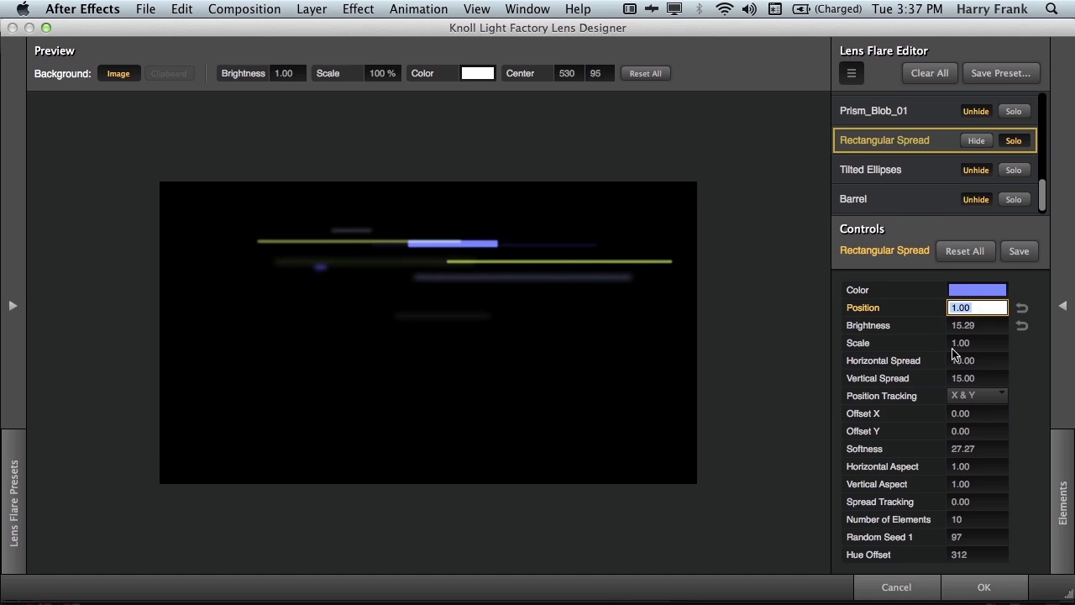
pyautogui.write('-1')
pyautogui.press('Return')
pyautogui.moveTo(364, 303)
pyautogui.mouseDown()
pyautogui.moveTo(547, 238)
pyautogui.moveTo(554, 353)
pyautogui.moveTo(384, 356)
pyautogui.moveTo(414, 259)
pyautogui.moveTo(532, 252)
pyautogui.moveTo(398, 241)
pyautogui.moveTo(228, 271)
pyautogui.moveTo(458, 234)
pyautogui.moveTo(487, 271)
pyautogui.moveTo(546, 274)
pyautogui.mouseUp()
# Step: Try Position 0 for Rectangular Spread, then return it to -1.00
pyautogui.click(967, 307)
pyautogui.write('0')
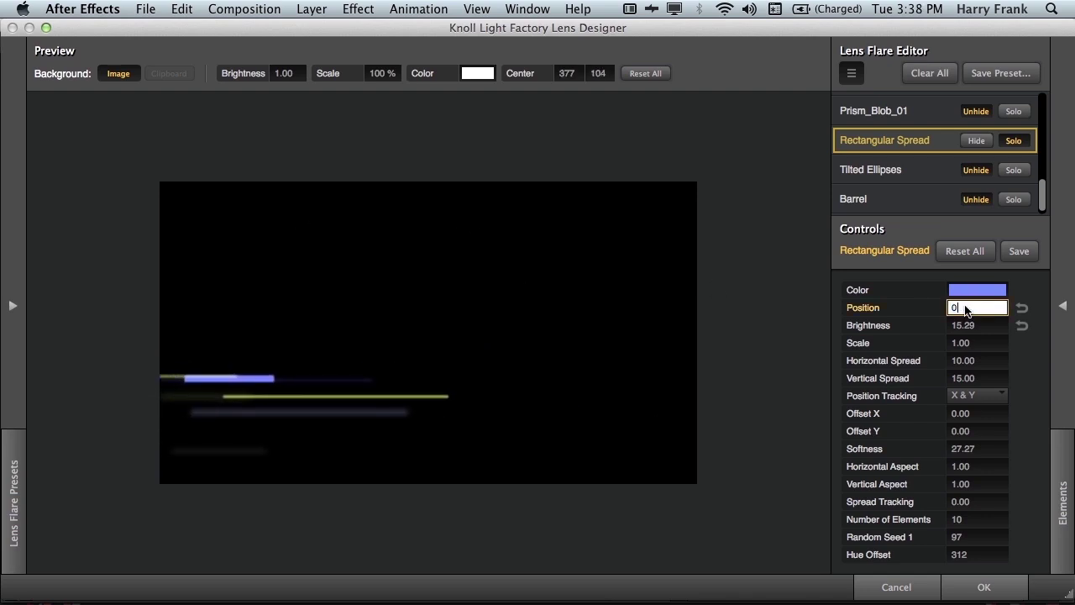
pyautogui.press('Return')
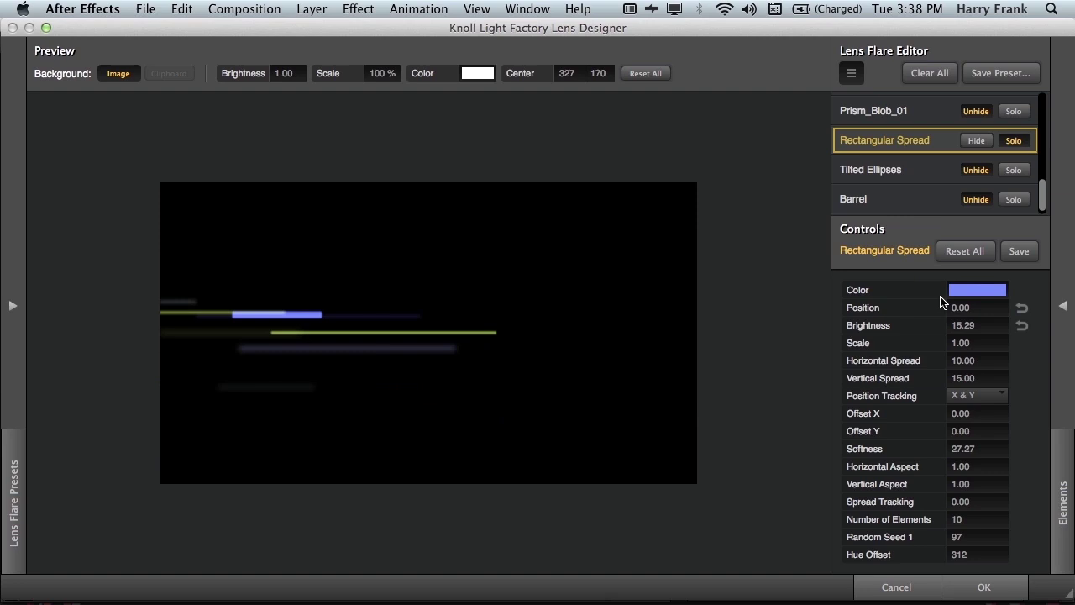
pyautogui.click(966, 308)
pyautogui.write('-')
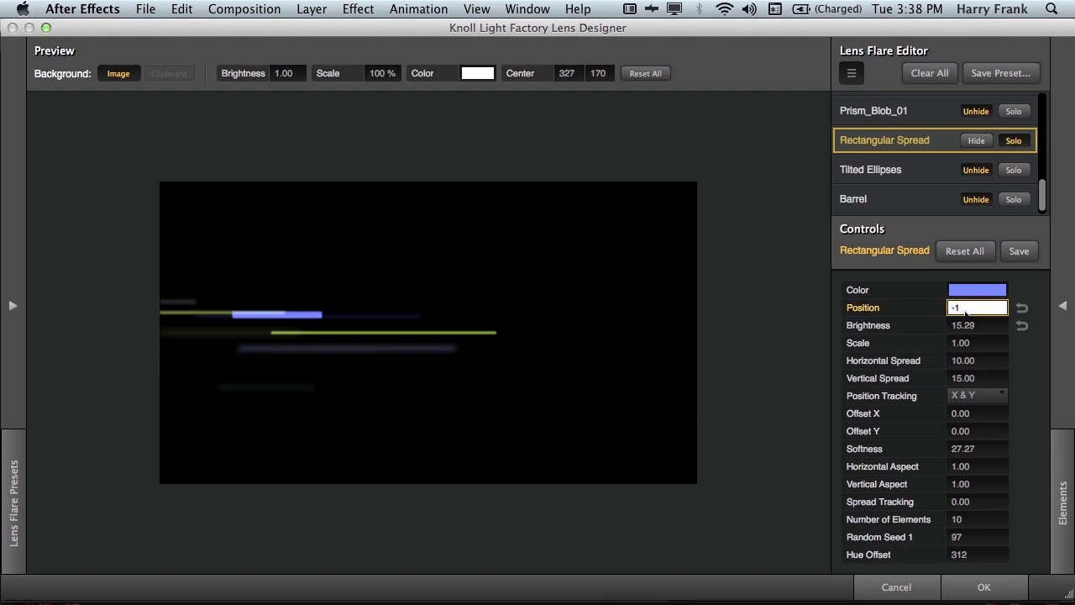
pyautogui.write('1')
pyautogui.press('Return')
# Step: Turn off solo to show the full flare and move its centre around the image
pyautogui.click(1013, 140)
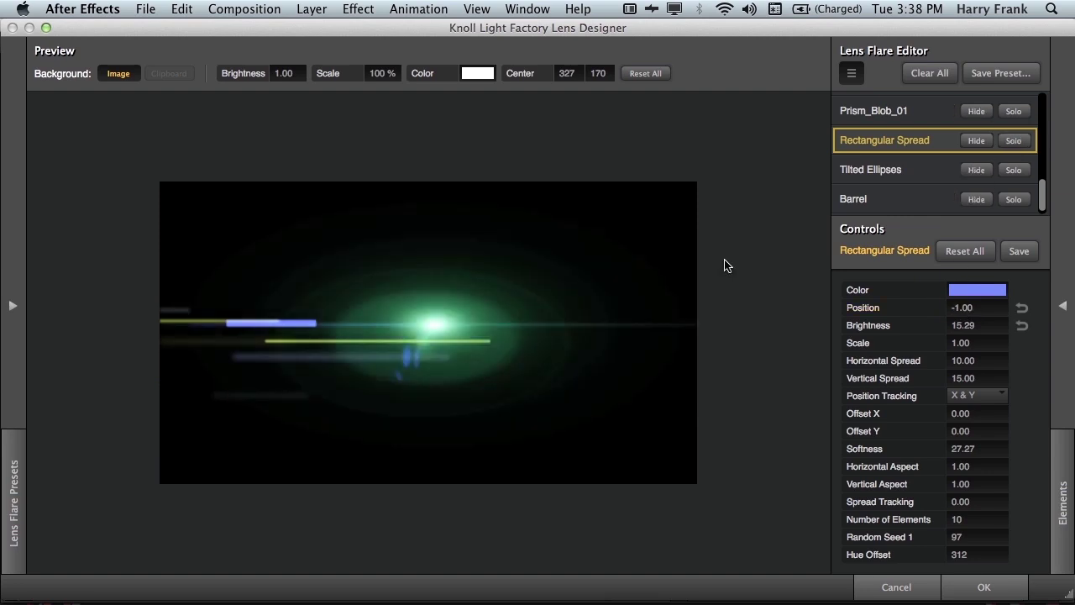
pyautogui.moveTo(521, 311)
pyautogui.mouseDown()
pyautogui.moveTo(557, 293)
pyautogui.moveTo(560, 236)
pyautogui.moveTo(445, 236)
pyautogui.mouseUp()
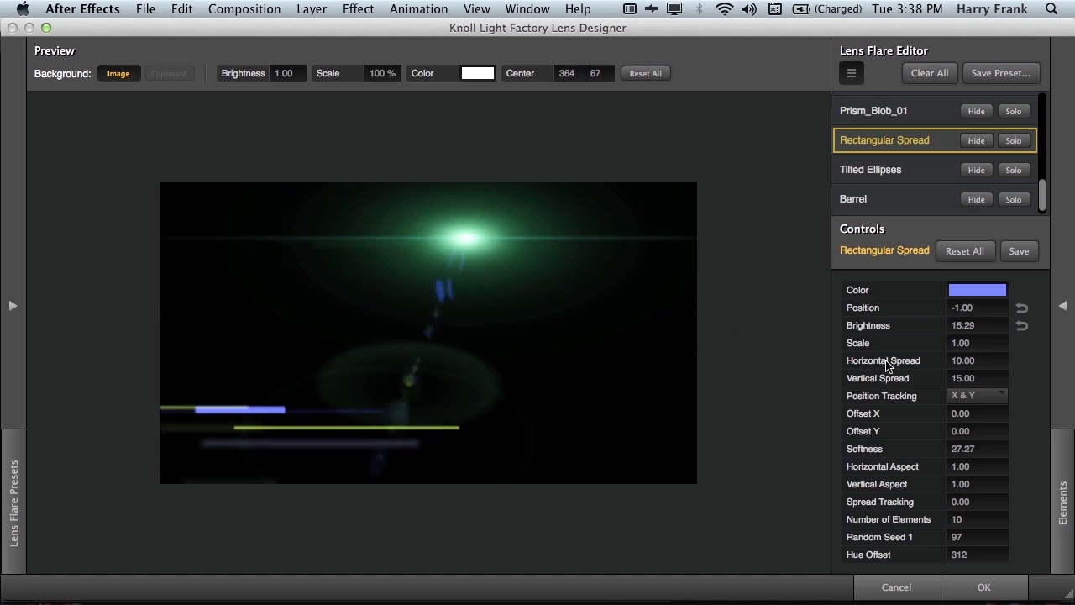
pyautogui.moveTo(572, 244)
pyautogui.mouseDown()
pyautogui.moveTo(557, 236)
pyautogui.moveTo(577, 252)
pyautogui.moveTo(546, 240)
pyautogui.mouseUp()
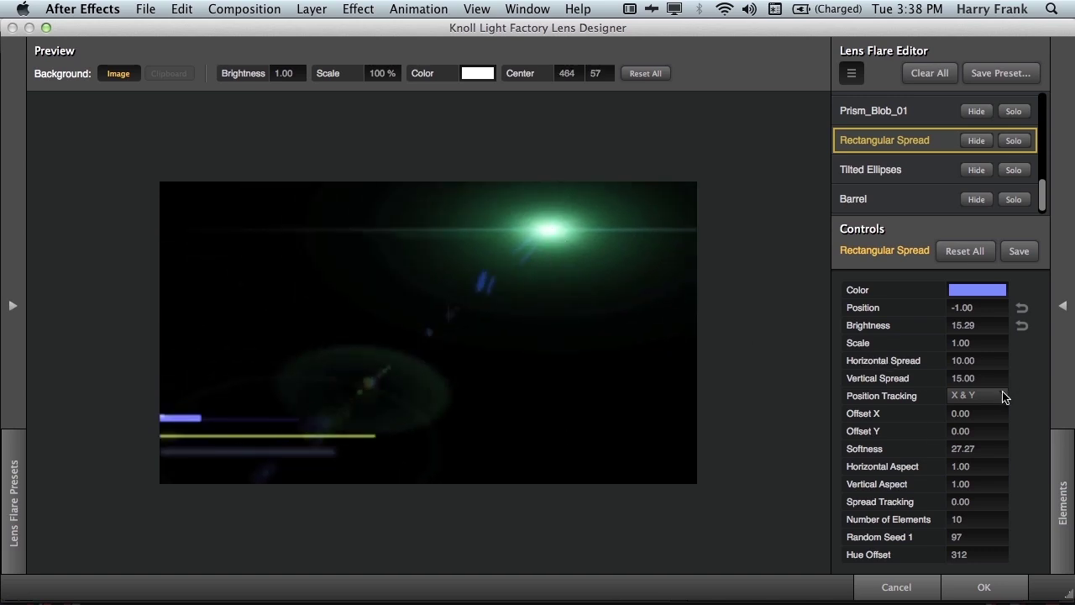
pyautogui.moveTo(550, 228)
pyautogui.mouseDown()
pyautogui.moveTo(576, 260)
pyautogui.moveTo(538, 199)
pyautogui.mouseUp()
pyautogui.moveTo(406, 204)
pyautogui.mouseDown()
pyautogui.moveTo(303, 244)
pyautogui.moveTo(314, 328)
pyautogui.moveTo(571, 377)
pyautogui.moveTo(336, 220)
pyautogui.moveTo(247, 322)
pyautogui.moveTo(281, 395)
pyautogui.moveTo(499, 348)
pyautogui.moveTo(515, 261)
pyautogui.moveTo(316, 229)
pyautogui.moveTo(595, 255)
pyautogui.moveTo(528, 226)
pyautogui.moveTo(228, 242)
pyautogui.mouseUp()
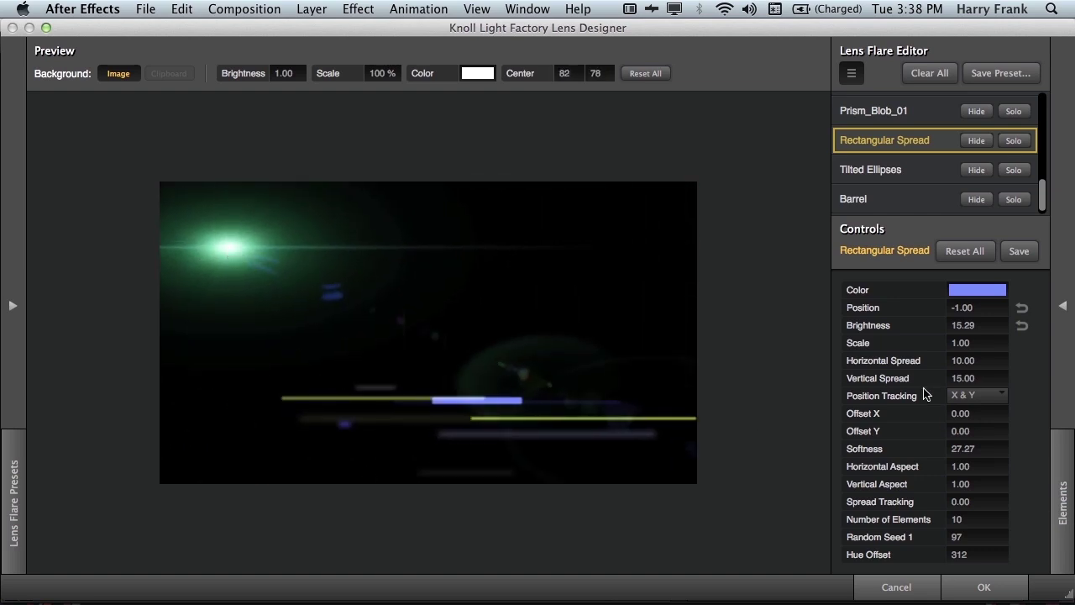
# Step: Set Rectangular Spread's Position Tracking to Horizontal (X), after testing Vertical
pyautogui.click(964, 393)
pyautogui.click(941, 430)
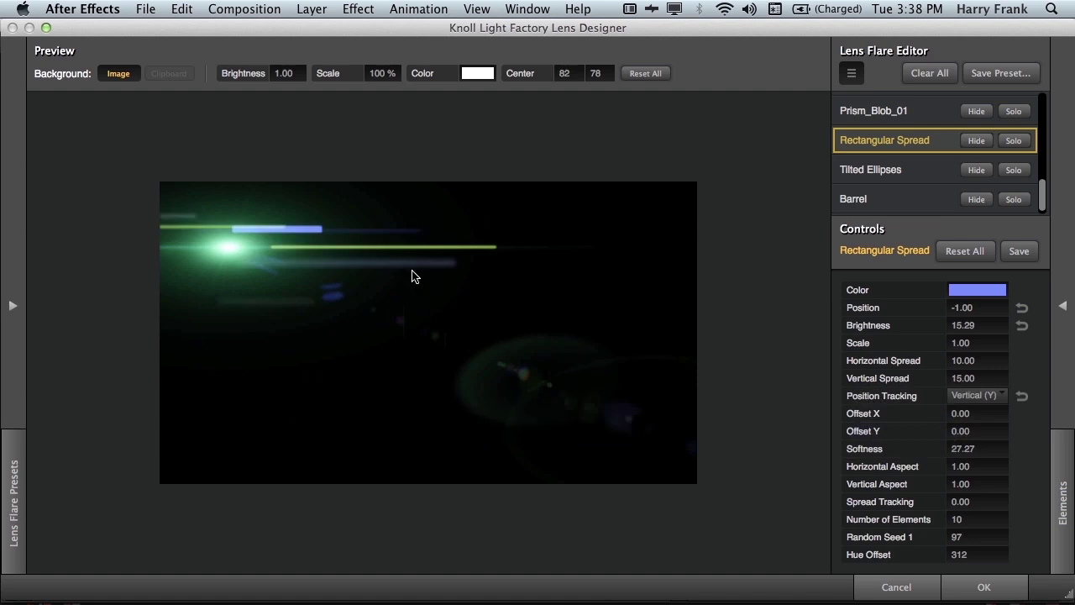
pyautogui.moveTo(411, 277); pyautogui.dragTo(630, 232)
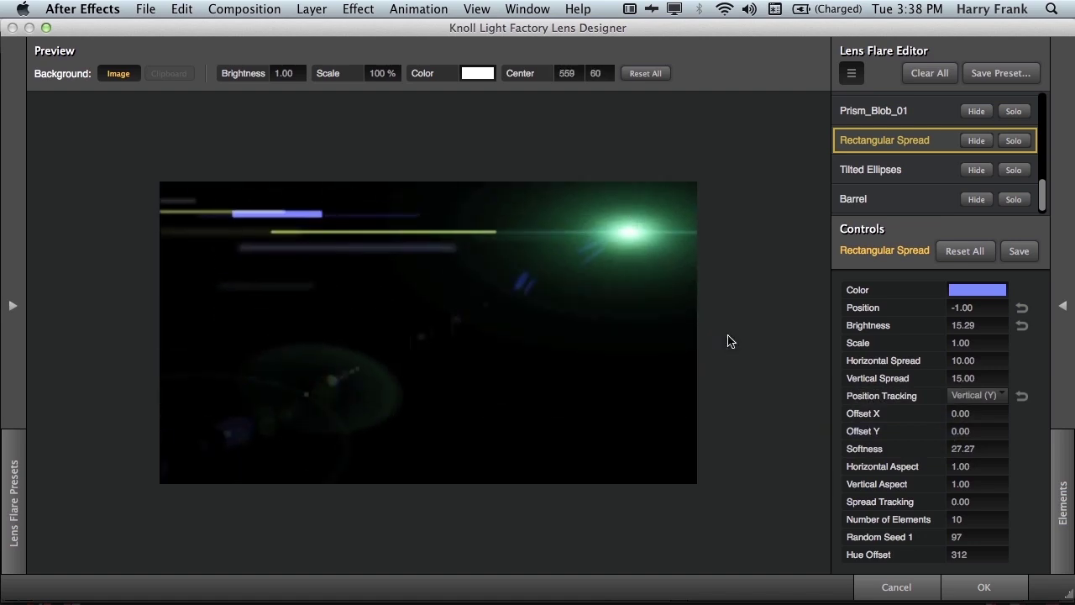
pyautogui.click(985, 397)
pyautogui.click(964, 415)
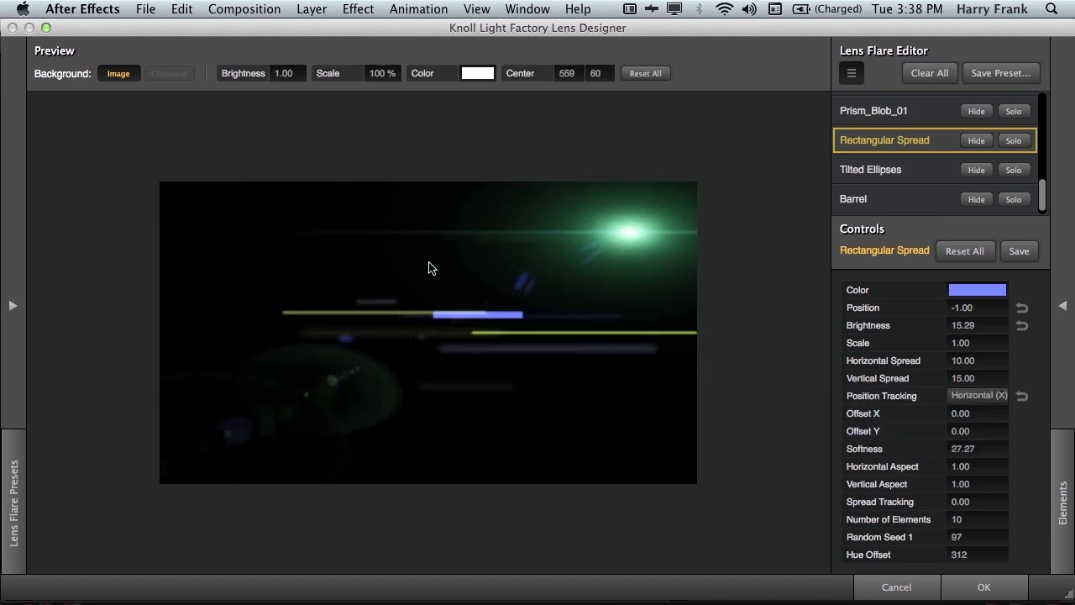
pyautogui.moveTo(427, 268); pyautogui.dragTo(640, 234)
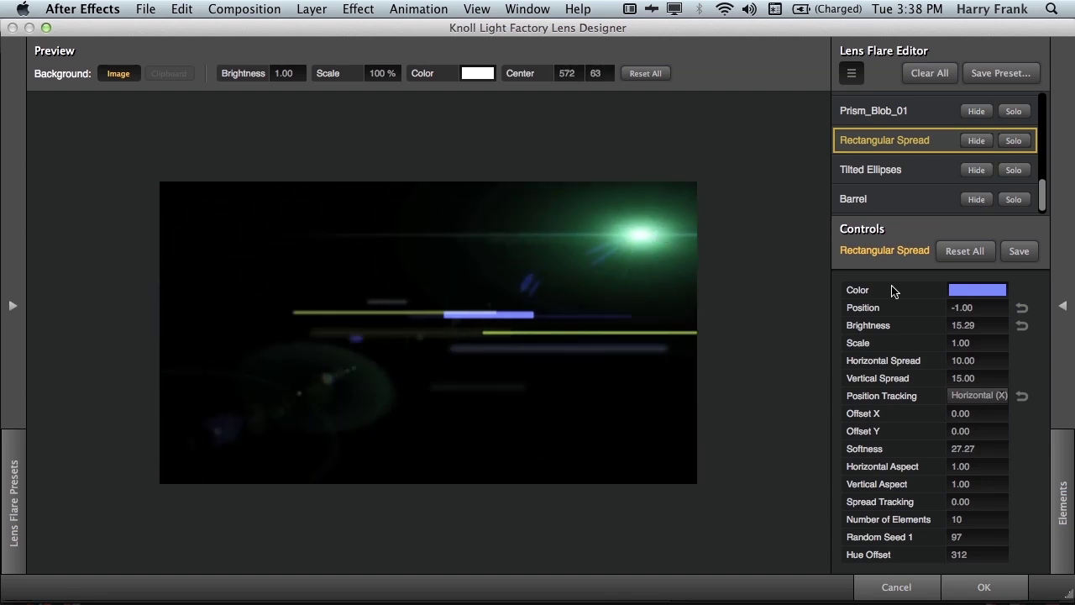
# Step: Dim Rectangular Spread to Brightness 2.04, offset it -0.08/-0.28, and narrow Vertical Spread to 2.55
pyautogui.moveTo(969, 334); pyautogui.dragTo(967, 336)
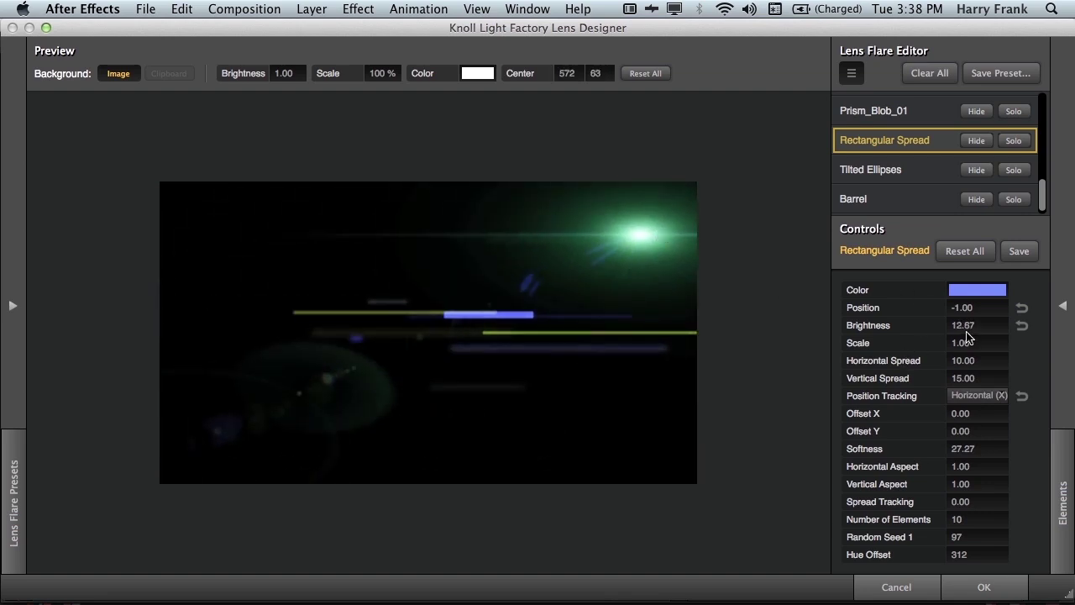
pyautogui.moveTo(947, 411)
pyautogui.mouseDown()
pyautogui.moveTo(937, 413)
pyautogui.moveTo(966, 436)
pyautogui.mouseUp()
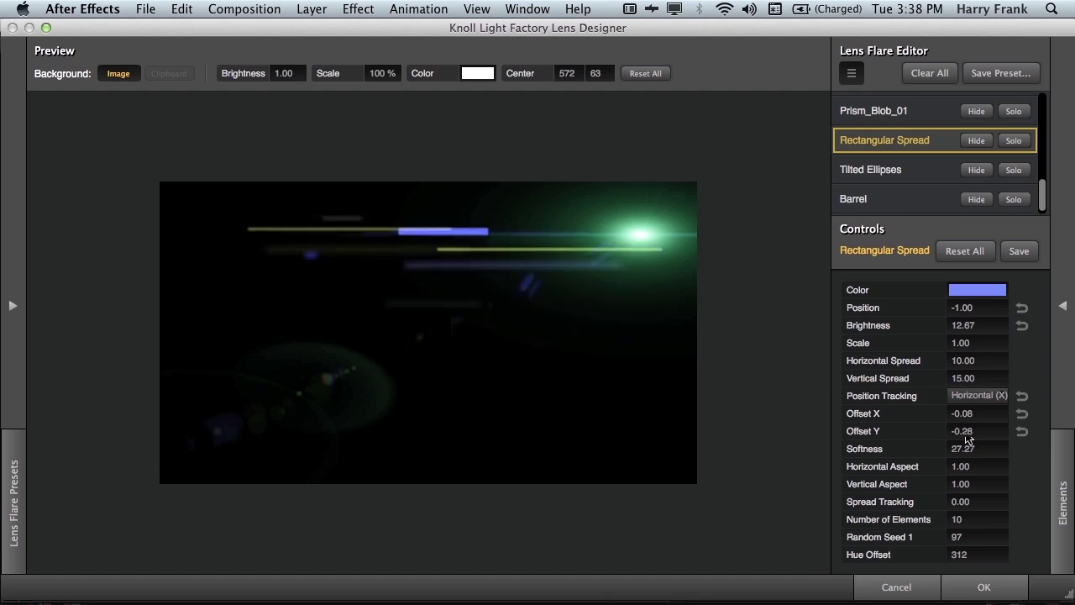
pyautogui.moveTo(391, 283); pyautogui.dragTo(561, 195)
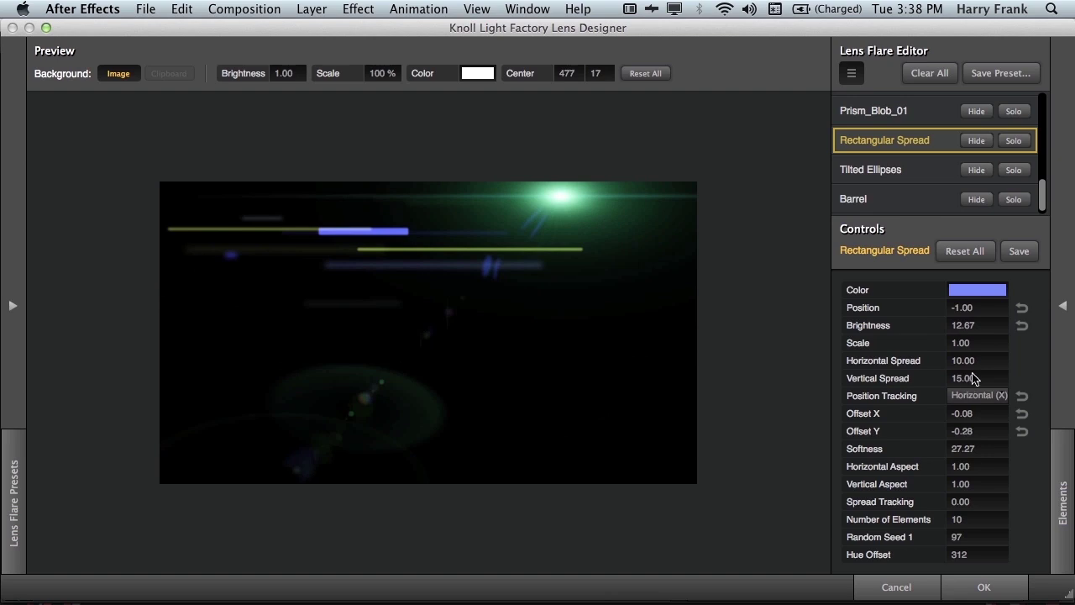
pyautogui.moveTo(973, 380)
pyautogui.mouseDown()
pyautogui.moveTo(983, 353)
pyautogui.moveTo(983, 372)
pyautogui.mouseUp()
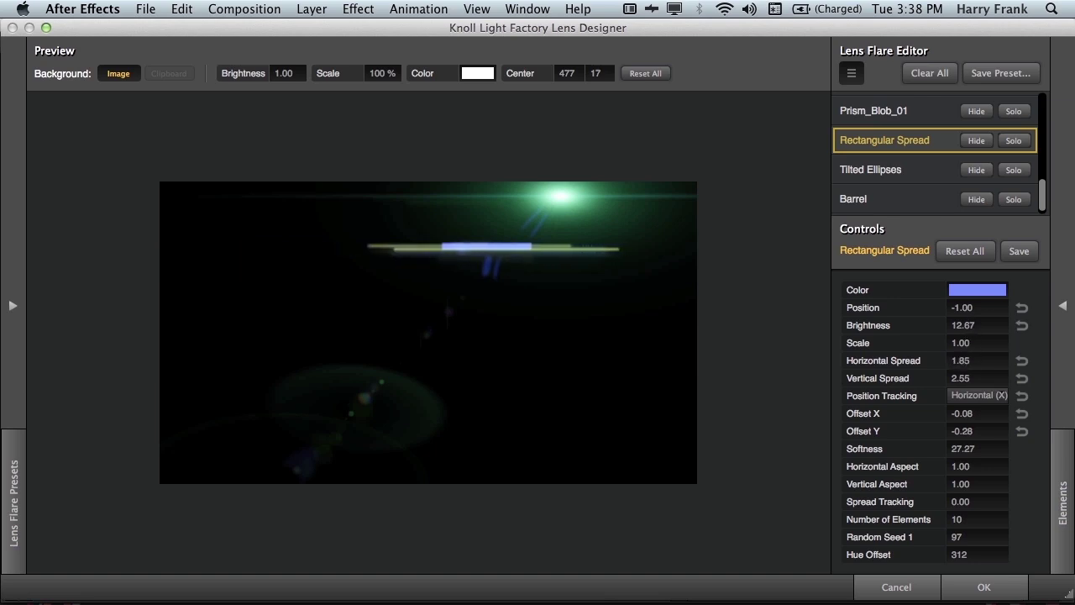
pyautogui.moveTo(979, 325); pyautogui.dragTo(978, 331)
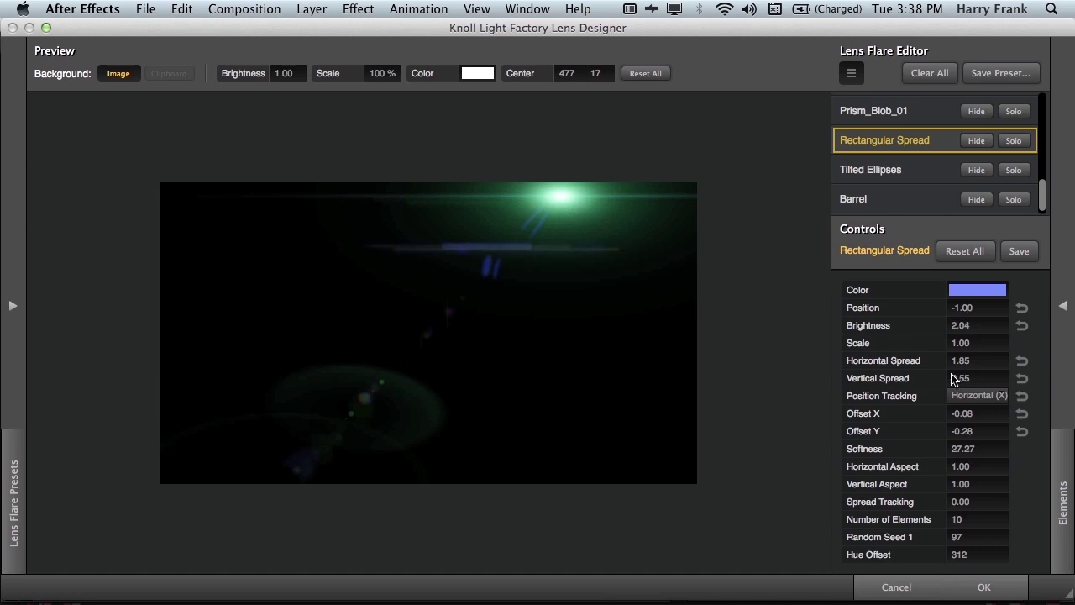
# Step: Give Rectangular Spread more elements, thin slivers, Vertical Spread 6.74 and Vertical Aspect 1.89
pyautogui.moveTo(954, 379); pyautogui.dragTo(965, 360)
pyautogui.moveTo(493, 271); pyautogui.dragTo(832, 440)
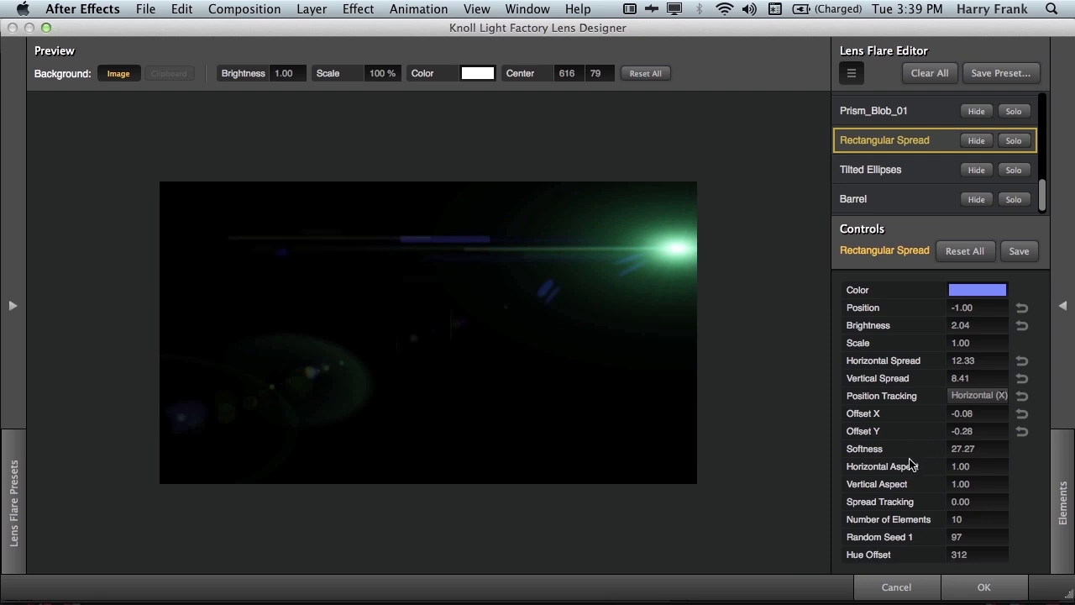
pyautogui.moveTo(959, 469)
pyautogui.mouseDown()
pyautogui.moveTo(980, 456)
pyautogui.moveTo(970, 488)
pyautogui.mouseUp()
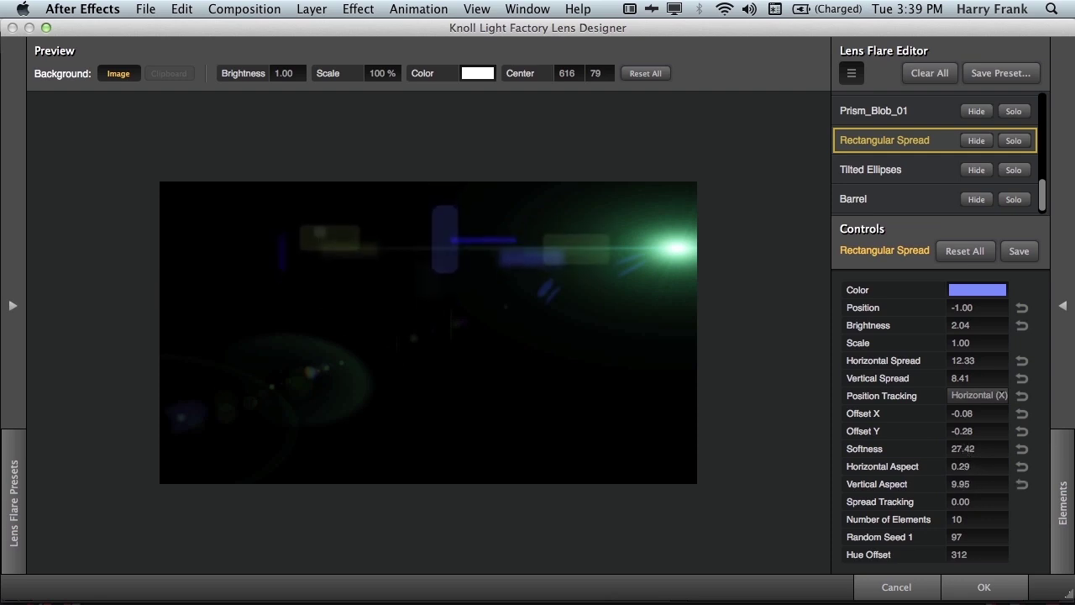
pyautogui.moveTo(356, 235); pyautogui.dragTo(569, 254)
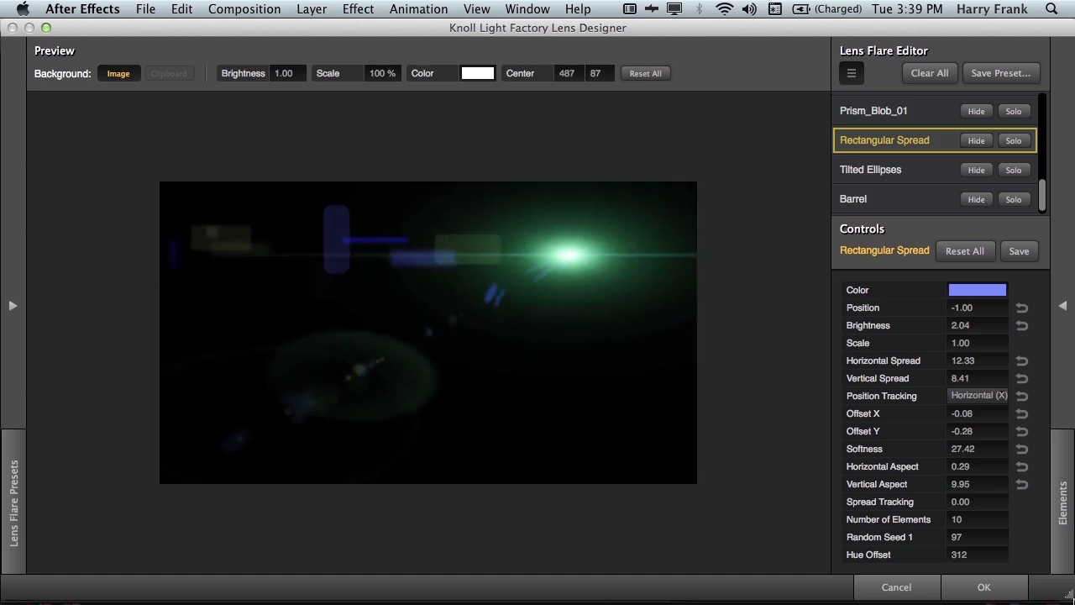
pyautogui.moveTo(960, 520); pyautogui.dragTo(941, 555)
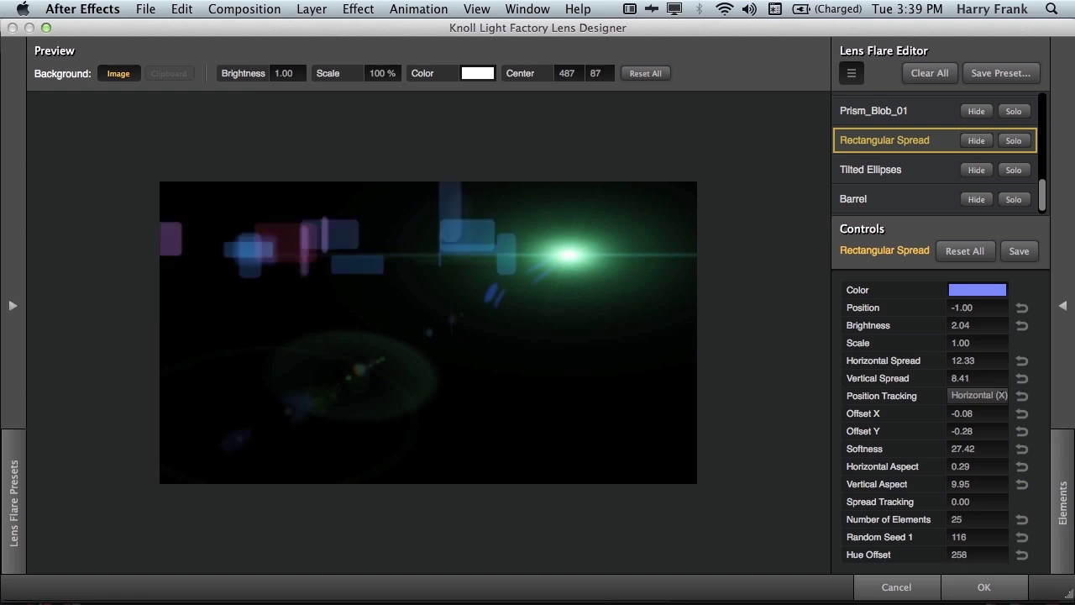
pyautogui.moveTo(579, 369); pyautogui.dragTo(864, 307)
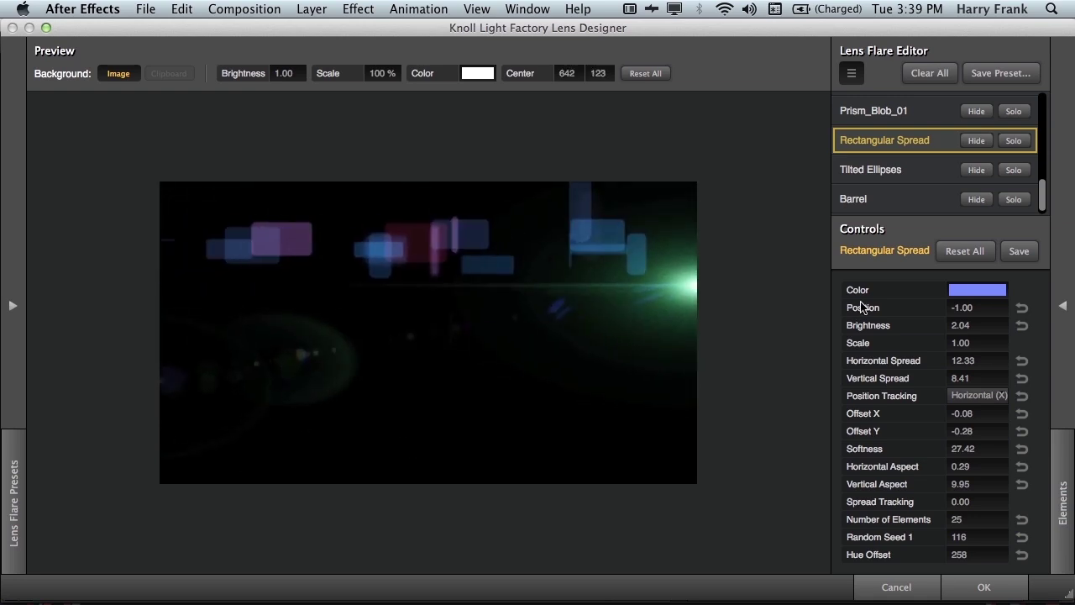
pyautogui.moveTo(966, 468)
pyautogui.mouseDown()
pyautogui.moveTo(944, 468)
pyautogui.moveTo(959, 468)
pyautogui.mouseUp()
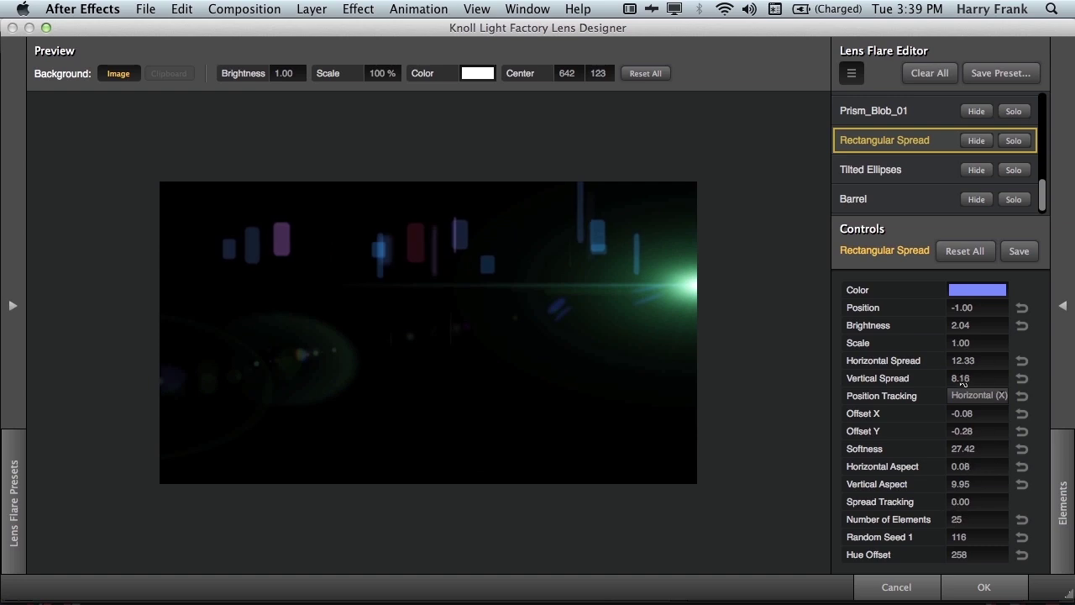
pyautogui.moveTo(962, 379); pyautogui.dragTo(950, 379)
pyautogui.moveTo(966, 488); pyautogui.dragTo(960, 253)
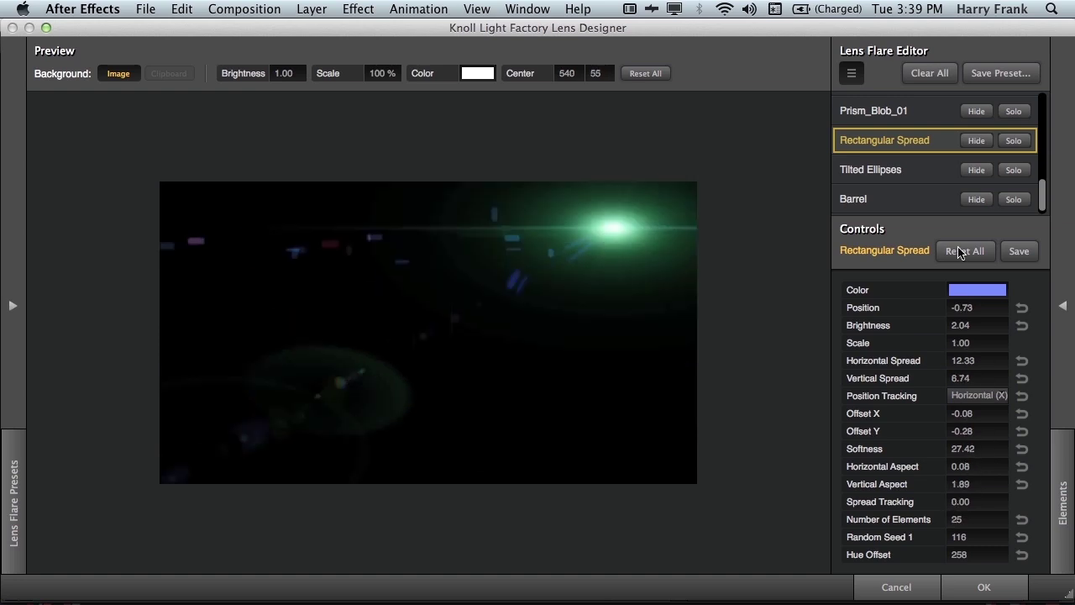
# Step: Add a Vertical PolySpread element and preview it by moving the flare centre
pyautogui.click(1064, 307)
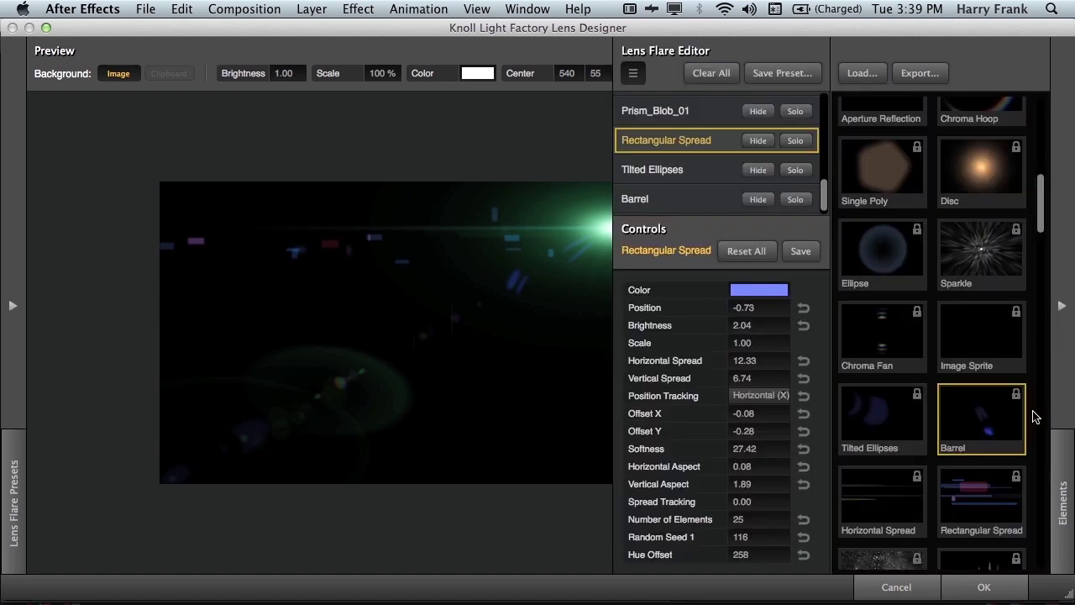
pyautogui.scroll(-5, 975, 452)
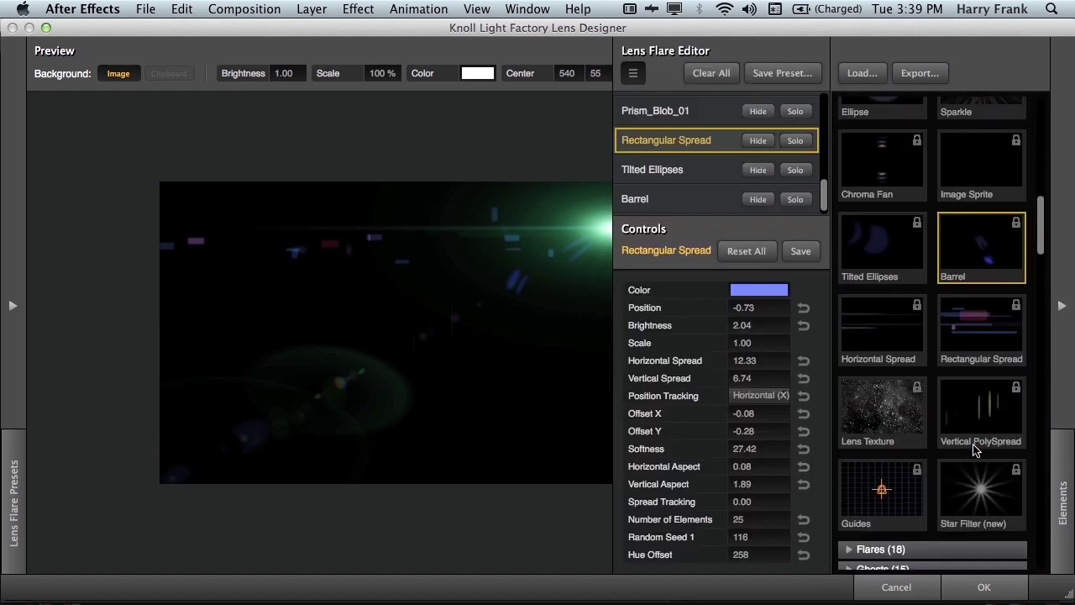
pyautogui.doubleClick(971, 416)
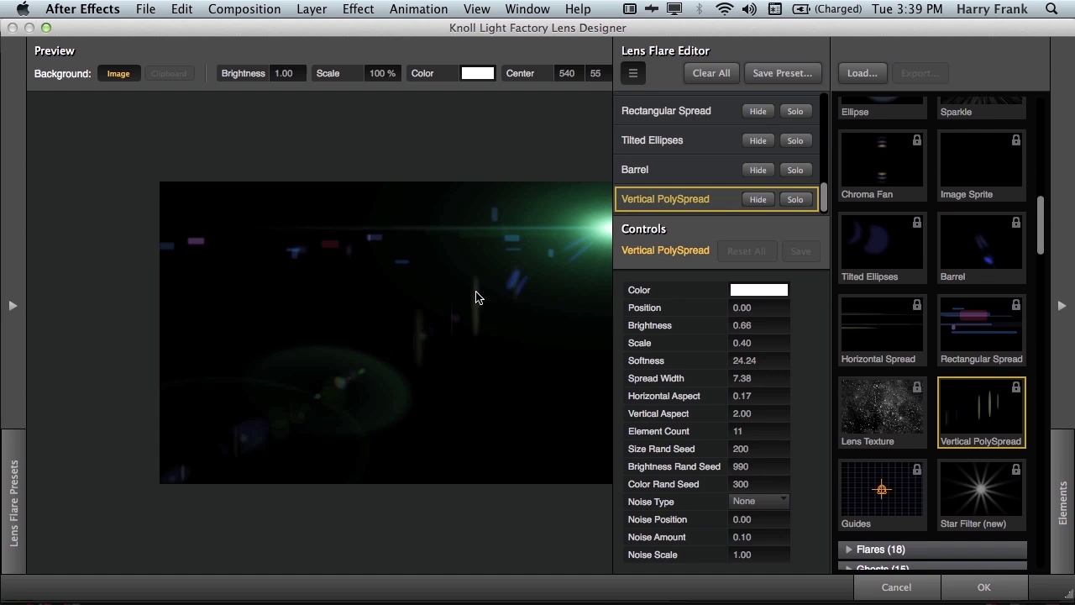
pyautogui.moveTo(476, 297); pyautogui.dragTo(619, 250)
pyautogui.moveTo(442, 333); pyautogui.dragTo(605, 271)
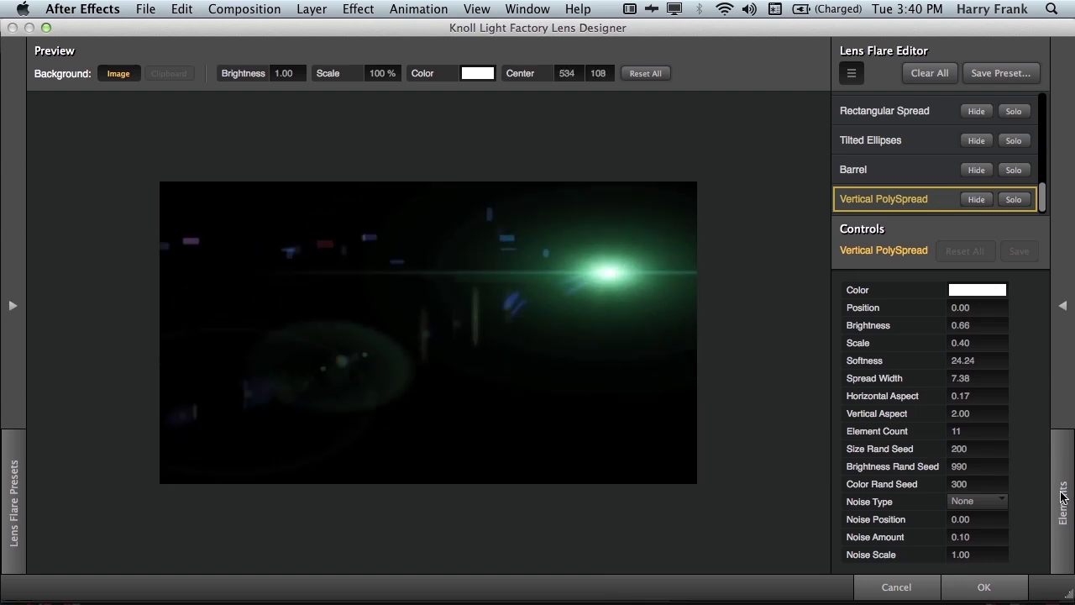
# Step: Add a Lens Texture element to the flare and raise its brightness to 0.33
pyautogui.click(1064, 496)
pyautogui.moveTo(856, 412); pyautogui.dragTo(507, 282)
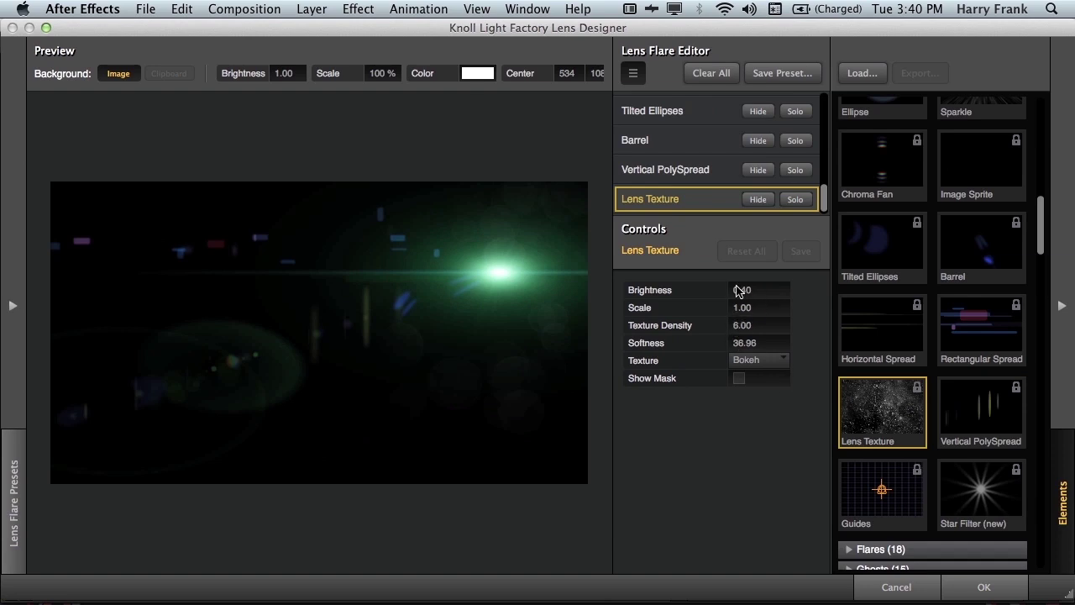
pyautogui.moveTo(746, 289); pyautogui.dragTo(731, 319)
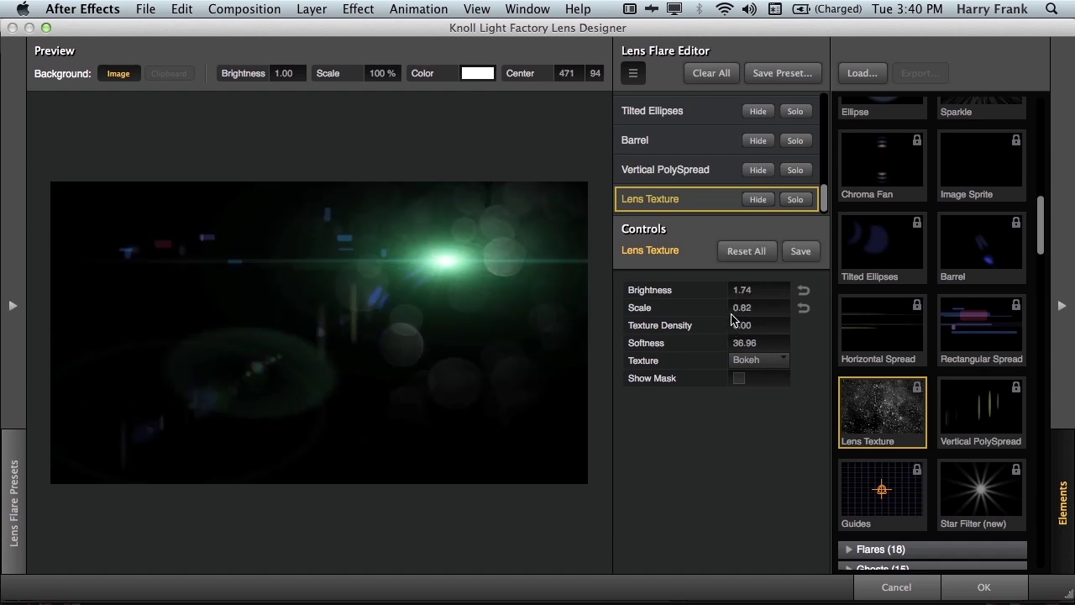
# Step: Try the Grime and Frozen textures, setting Texture Density 8.02 and Scale 1.91
pyautogui.click(753, 358)
pyautogui.click(781, 396)
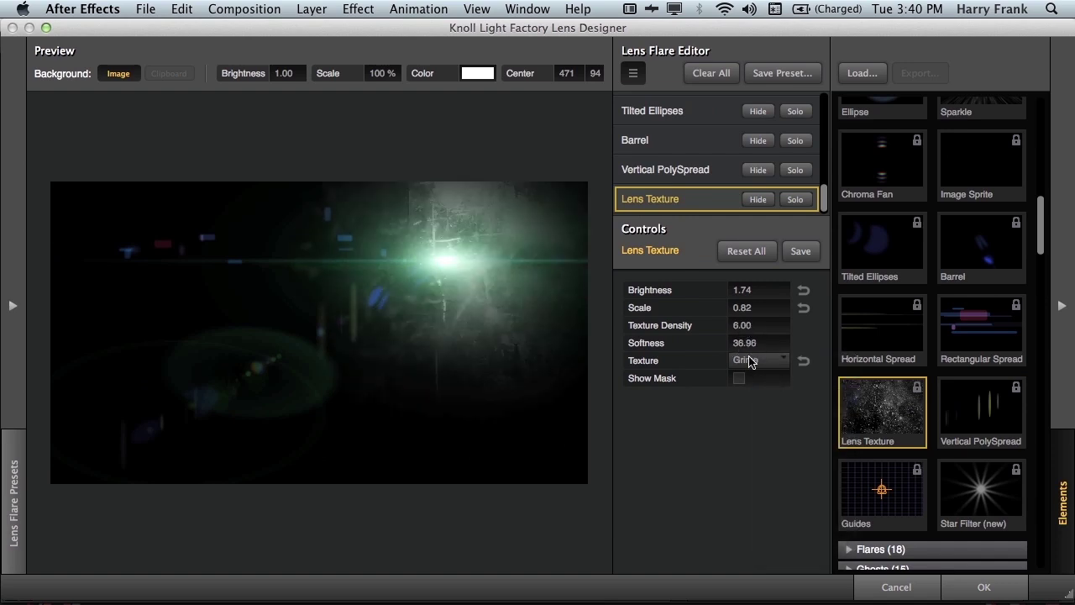
pyautogui.click(748, 359)
pyautogui.click(728, 378)
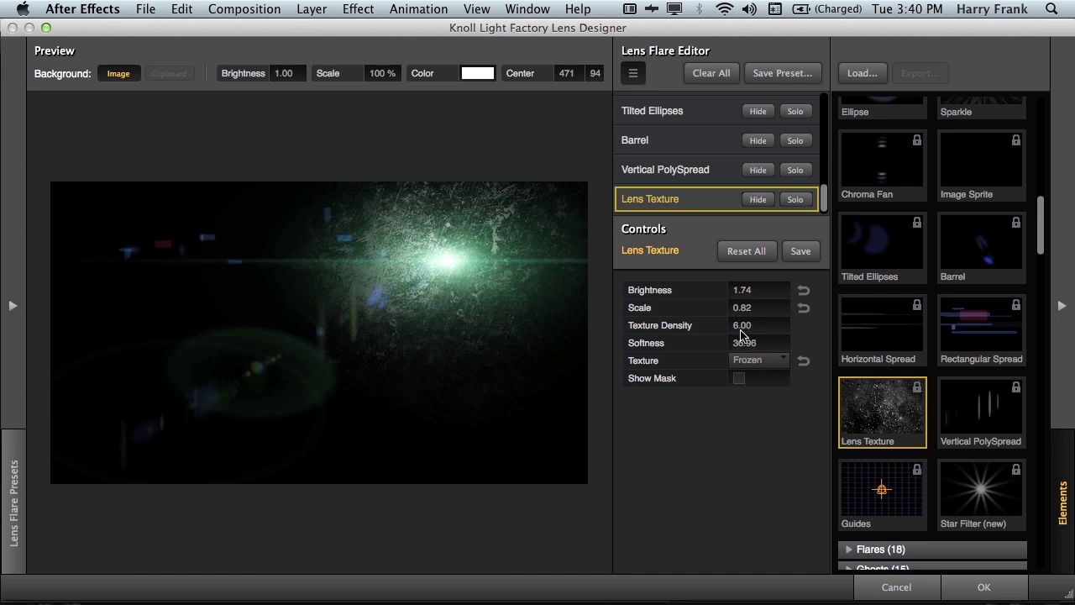
pyautogui.moveTo(743, 334); pyautogui.dragTo(719, 289)
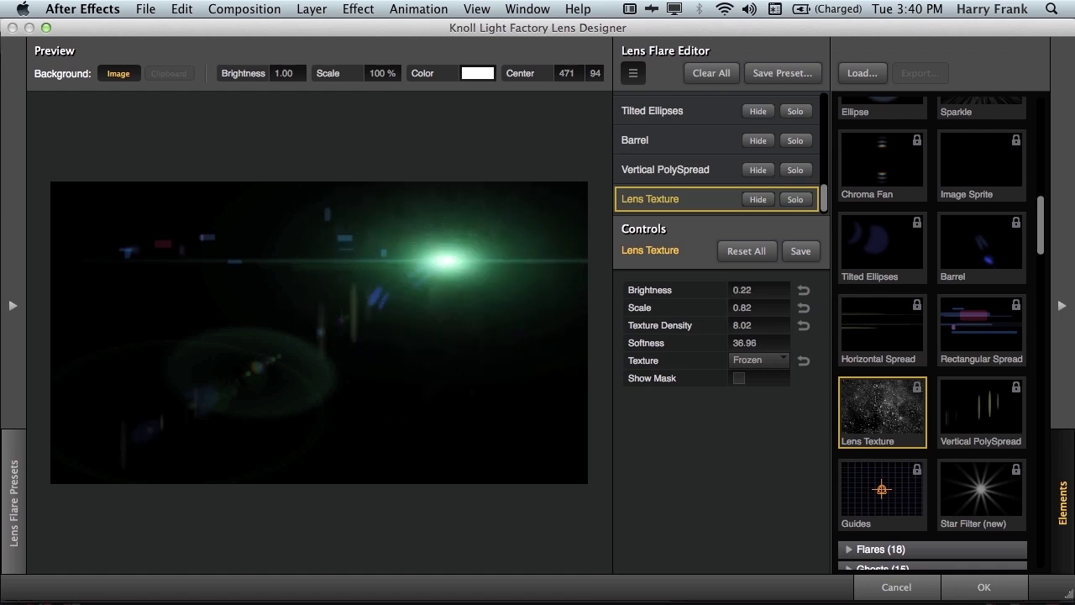
pyautogui.moveTo(535, 259); pyautogui.dragTo(484, 270)
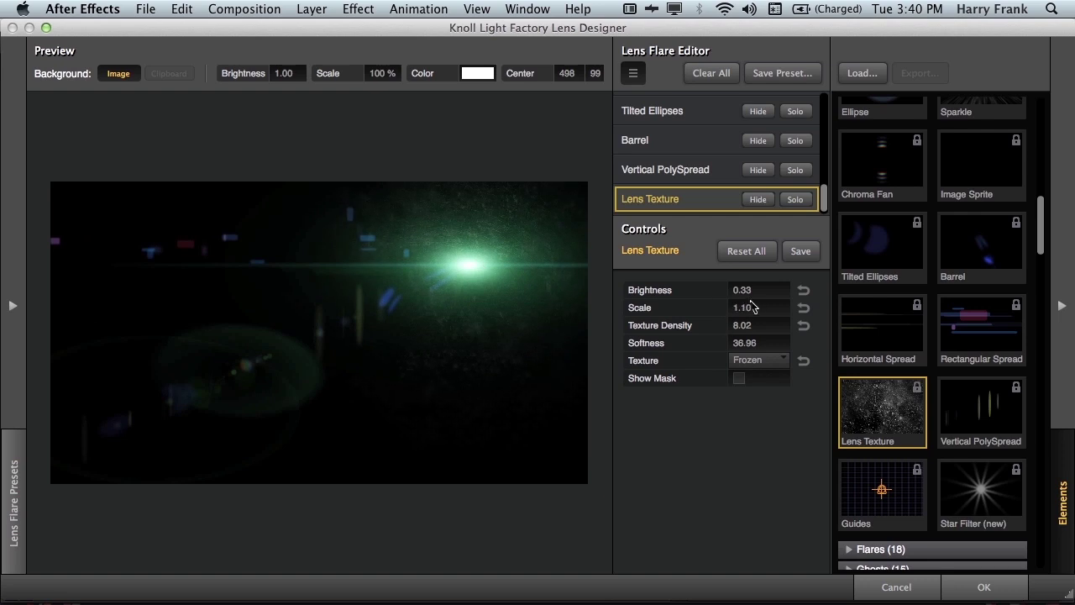
pyautogui.moveTo(751, 306)
pyautogui.mouseDown()
pyautogui.moveTo(740, 306)
pyautogui.moveTo(752, 307)
pyautogui.mouseUp()
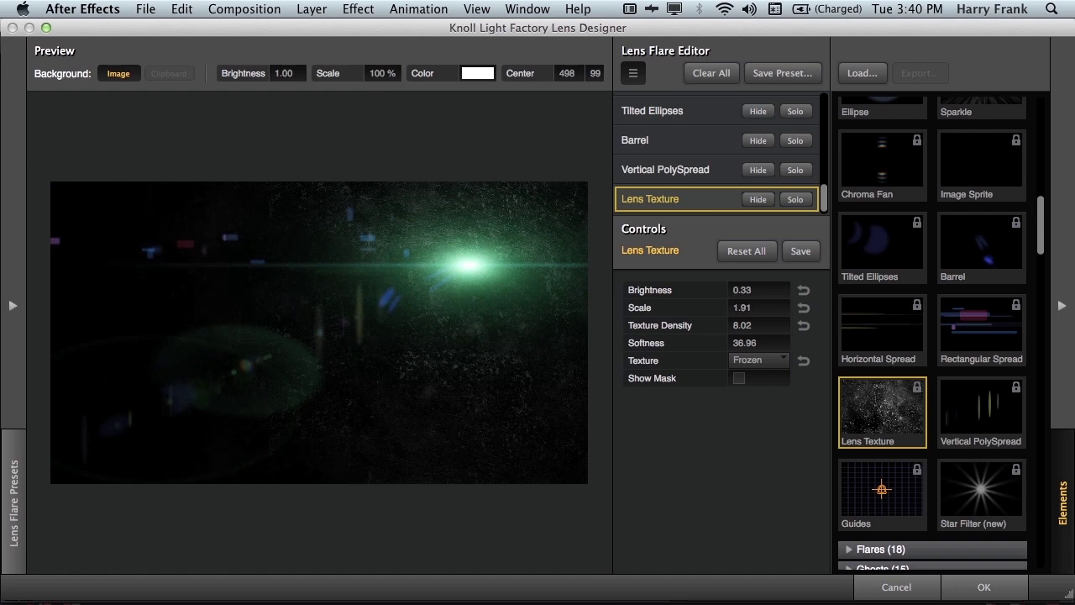
pyautogui.moveTo(433, 258); pyautogui.dragTo(496, 225)
# Step: Preview the texture mask, switch the texture to Dried, and reposition the flare
pyautogui.click(739, 379)
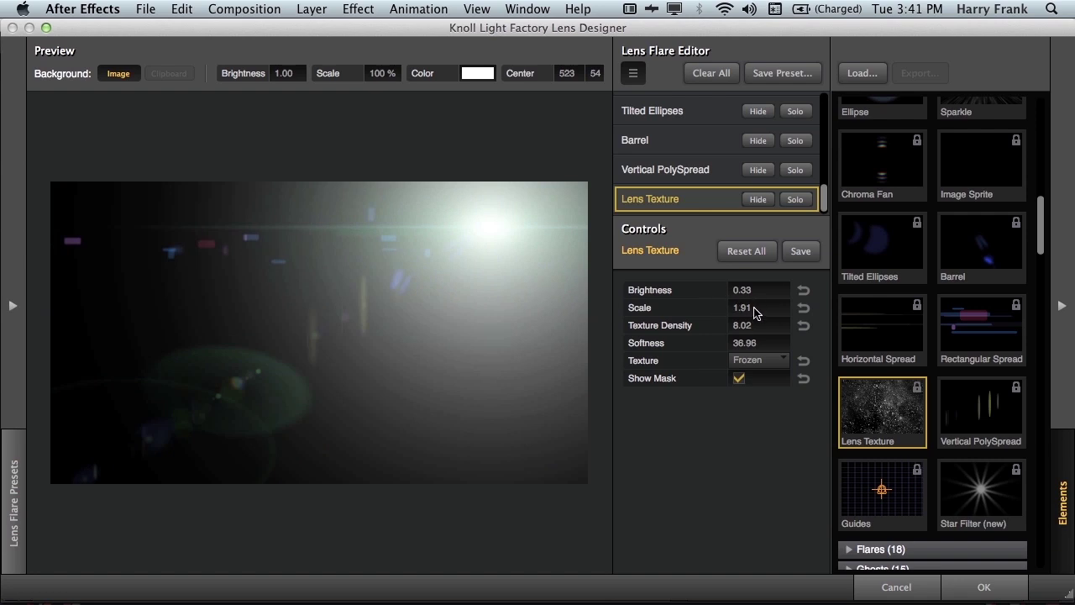
pyautogui.click(739, 378)
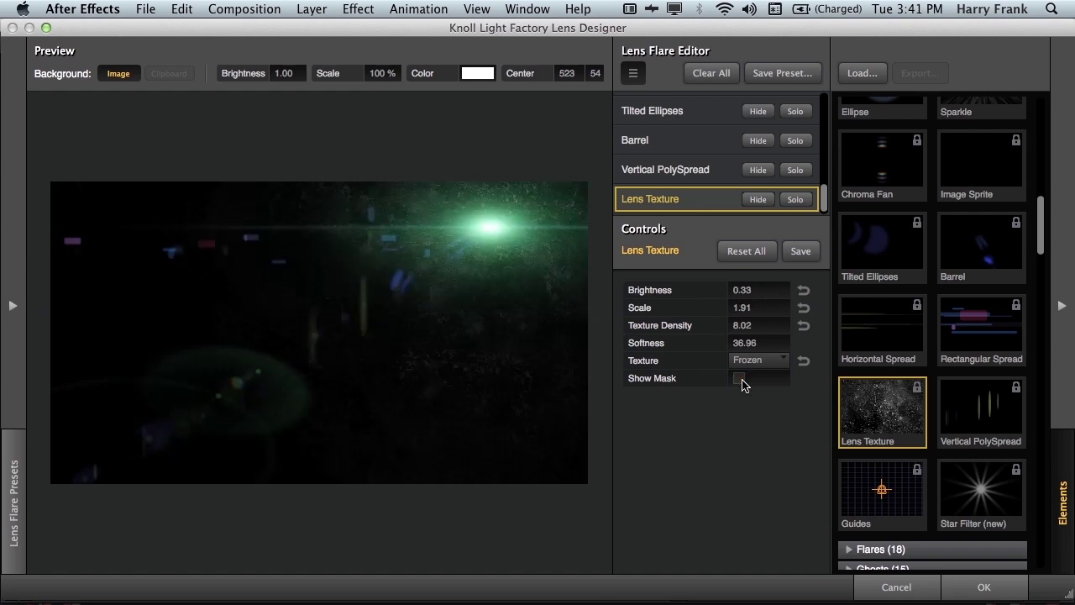
pyautogui.moveTo(525, 261); pyautogui.dragTo(458, 319)
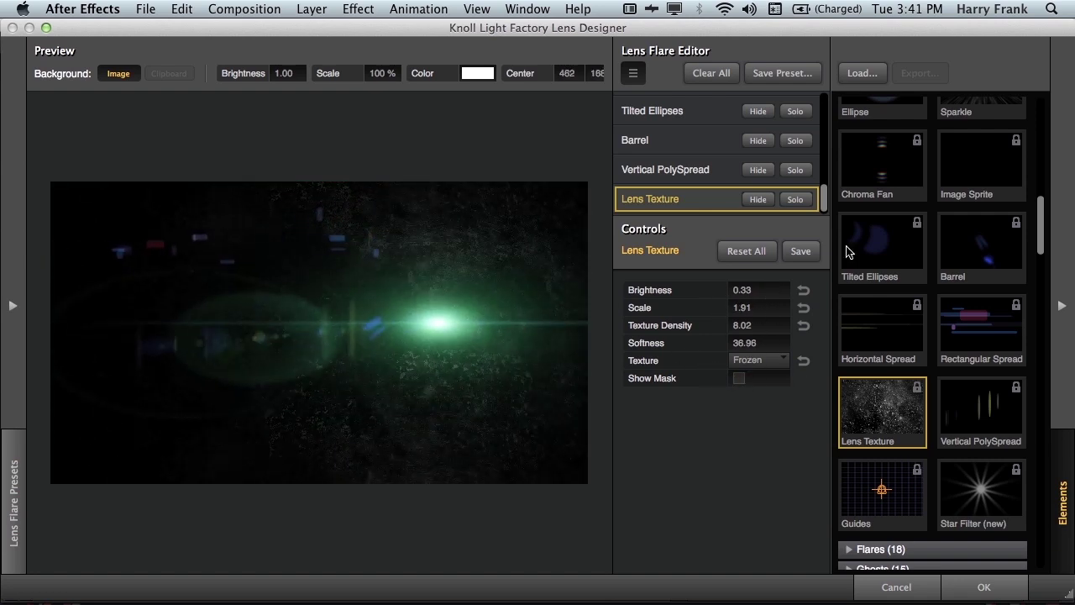
pyautogui.click(729, 358)
pyautogui.click(811, 419)
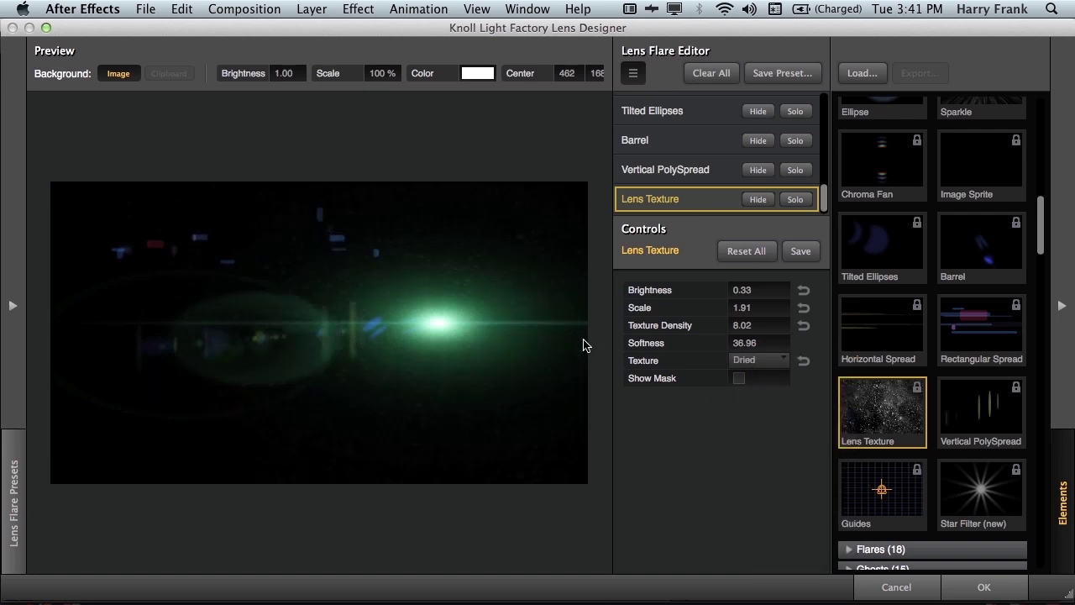
pyautogui.moveTo(437, 322); pyautogui.dragTo(480, 229)
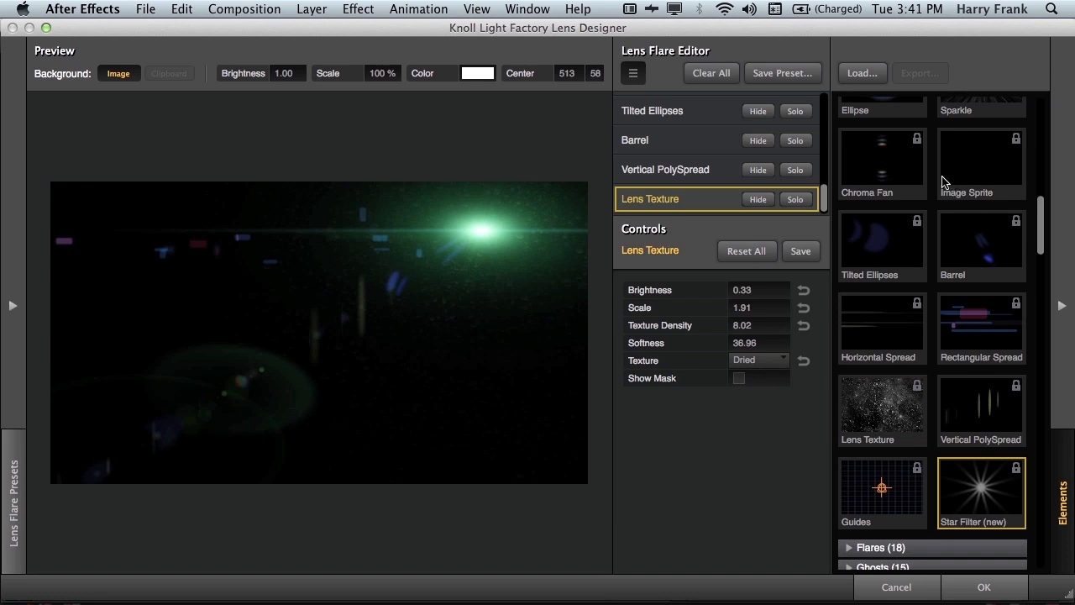
pyautogui.scroll(-1, 903, 357)
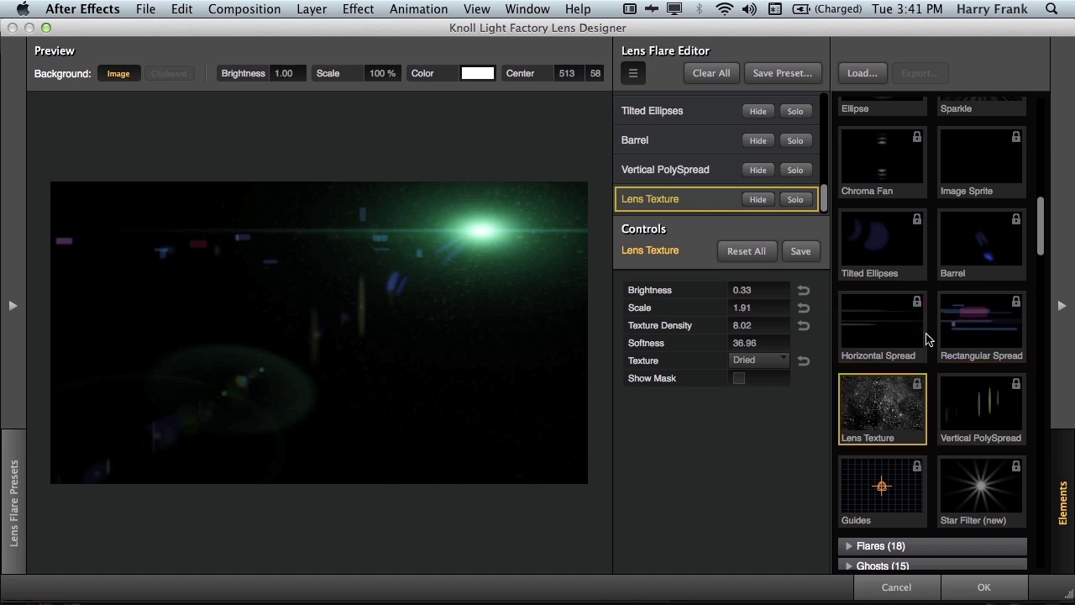
pyautogui.scroll(3, 927, 336)
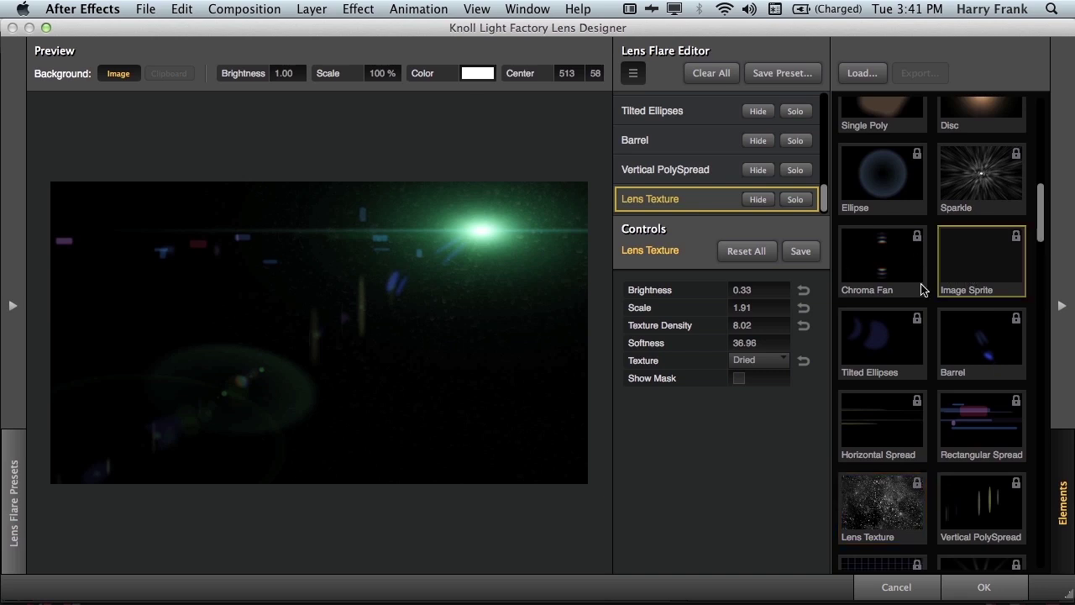
pyautogui.moveTo(968, 279); pyautogui.dragTo(727, 199)
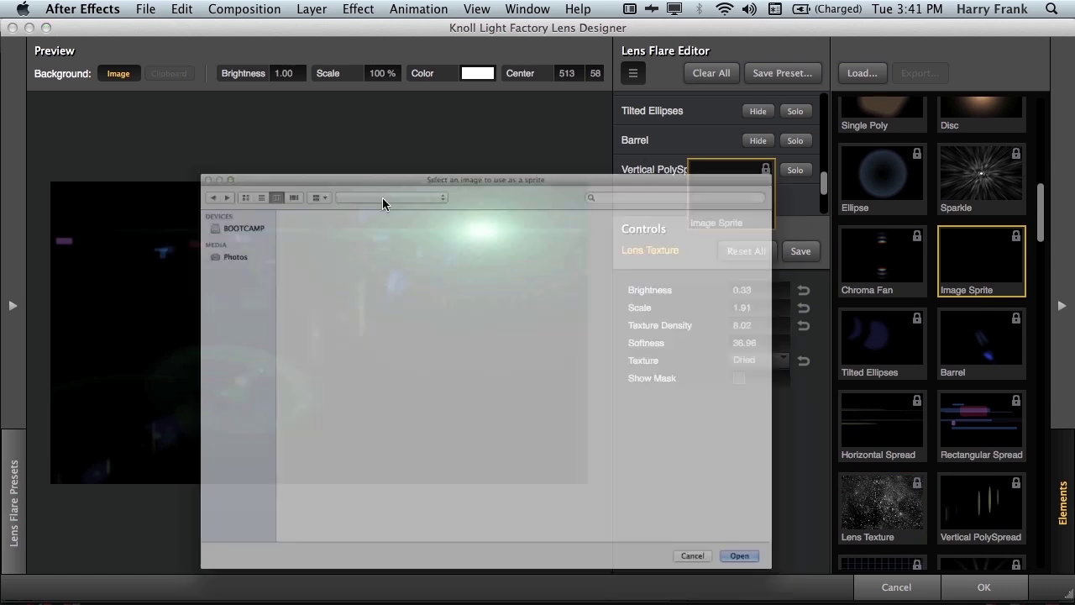
pyautogui.press('Escape')
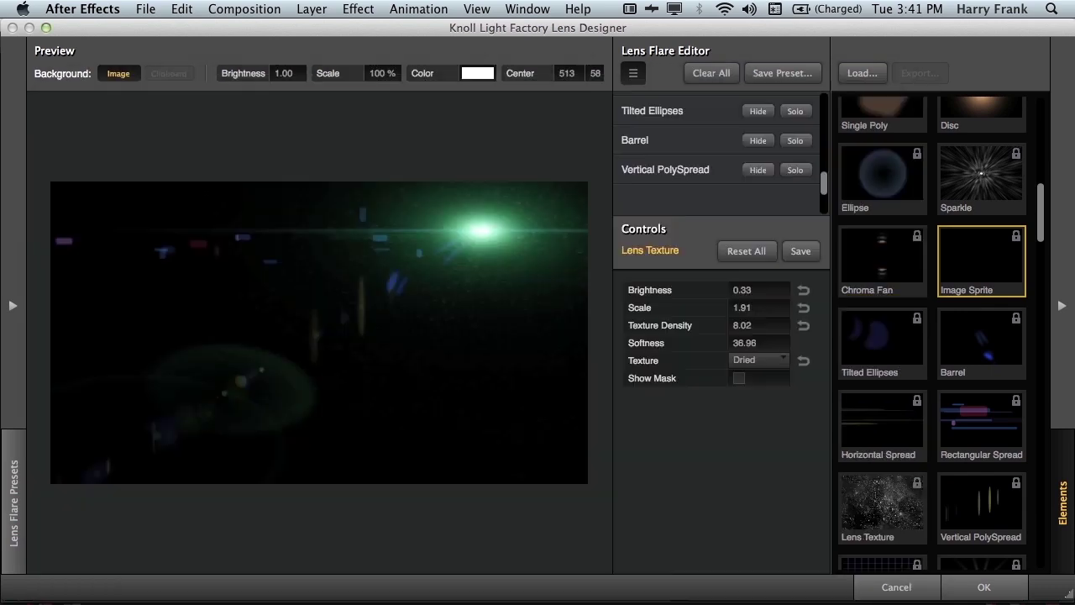
pyautogui.scroll(5, 936, 277)
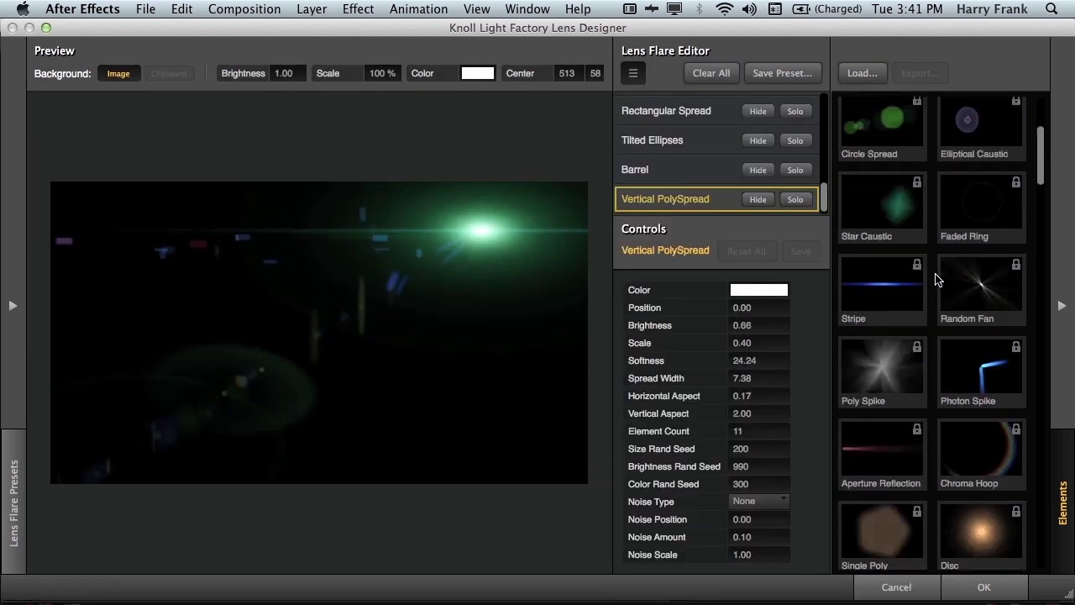
# Step: Collapse Built-in Elements and add the Caustic_06 sprite above Barrel in the element list
pyautogui.scroll(5, 934, 269)
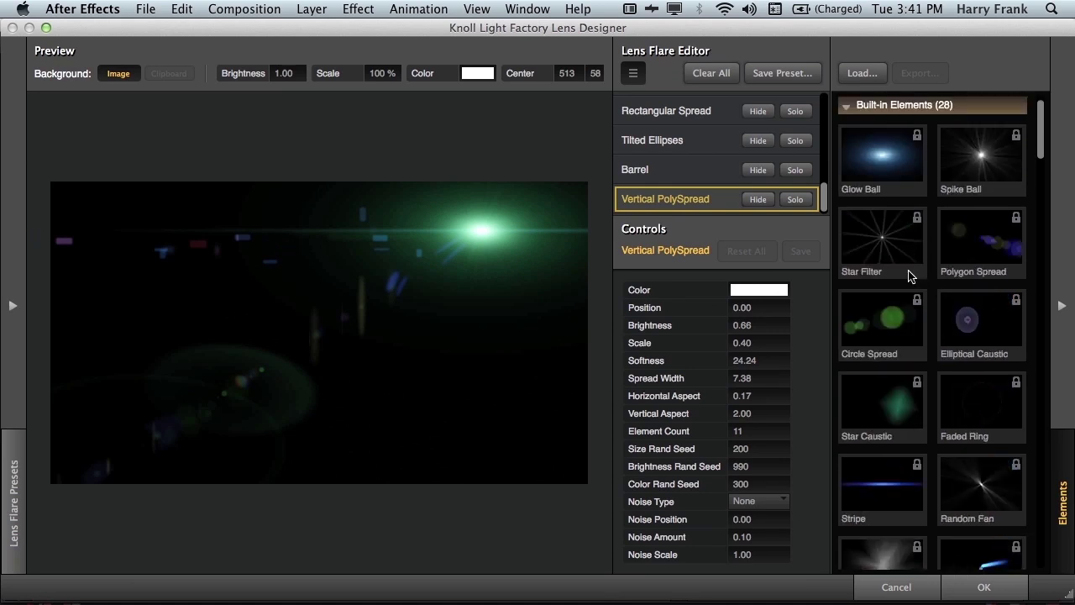
pyautogui.click(847, 107)
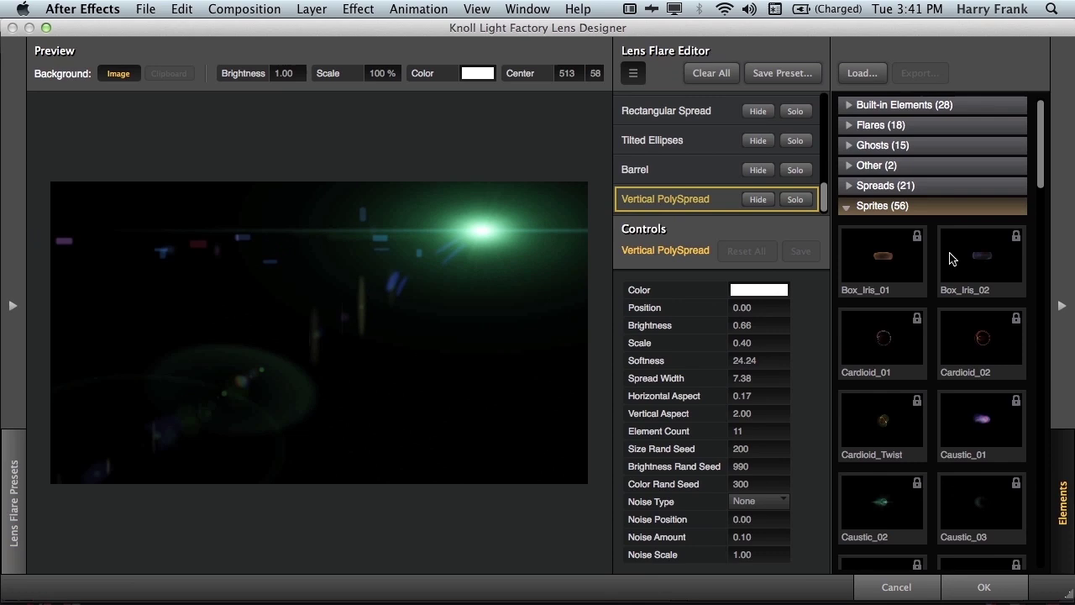
pyautogui.scroll(-5, 922, 393)
pyautogui.scroll(-4, 922, 392)
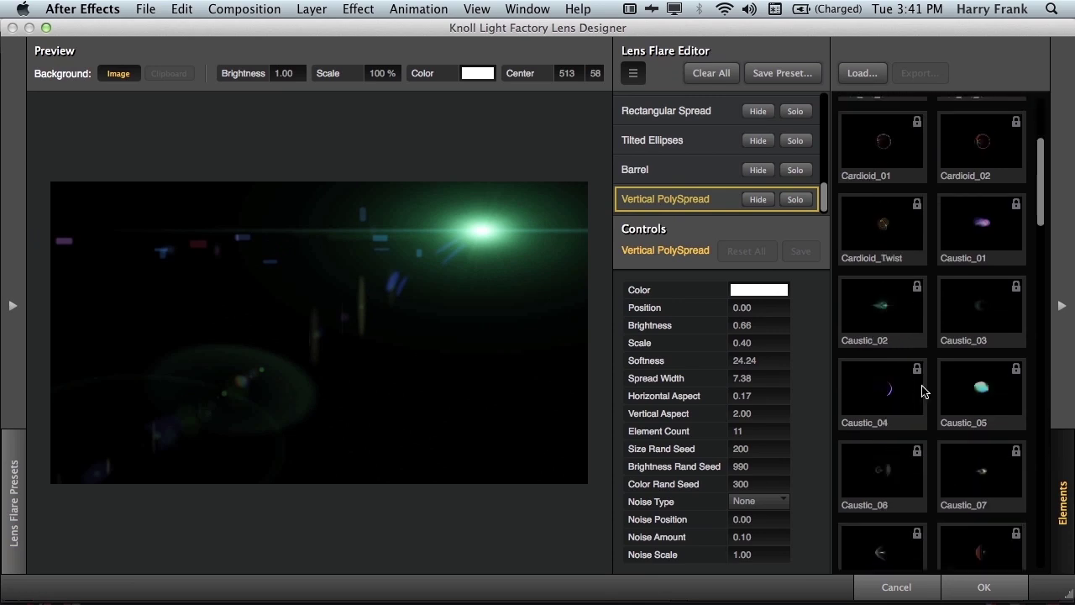
pyautogui.scroll(-2, 962, 322)
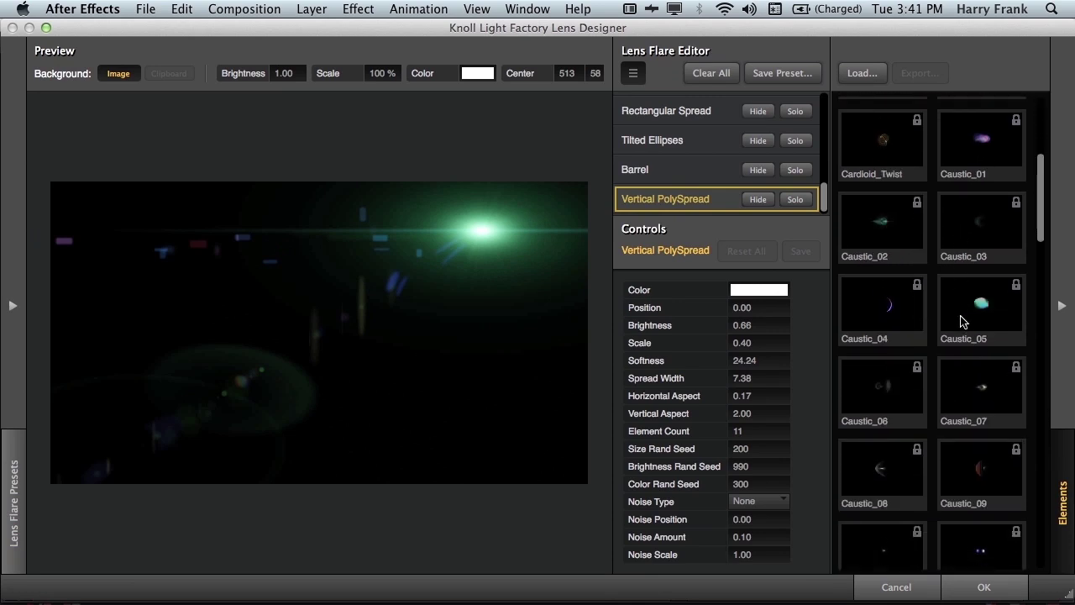
pyautogui.moveTo(876, 367); pyautogui.dragTo(701, 197)
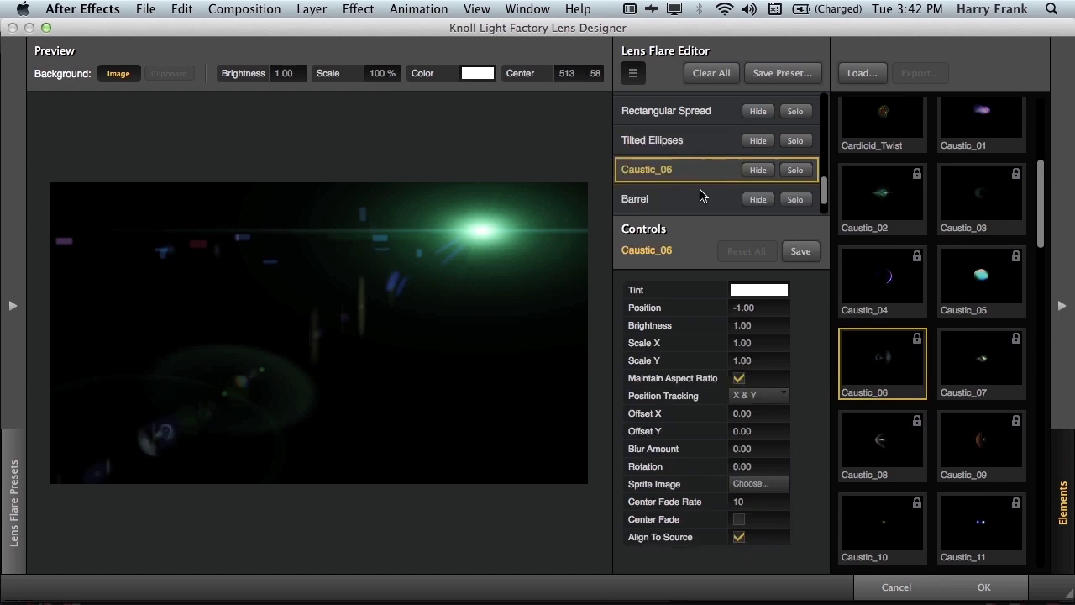
pyautogui.moveTo(434, 378); pyautogui.dragTo(493, 234)
# Step: Tint Caustic_06 light green and keep its position tracking on X & Y
pyautogui.click(756, 290)
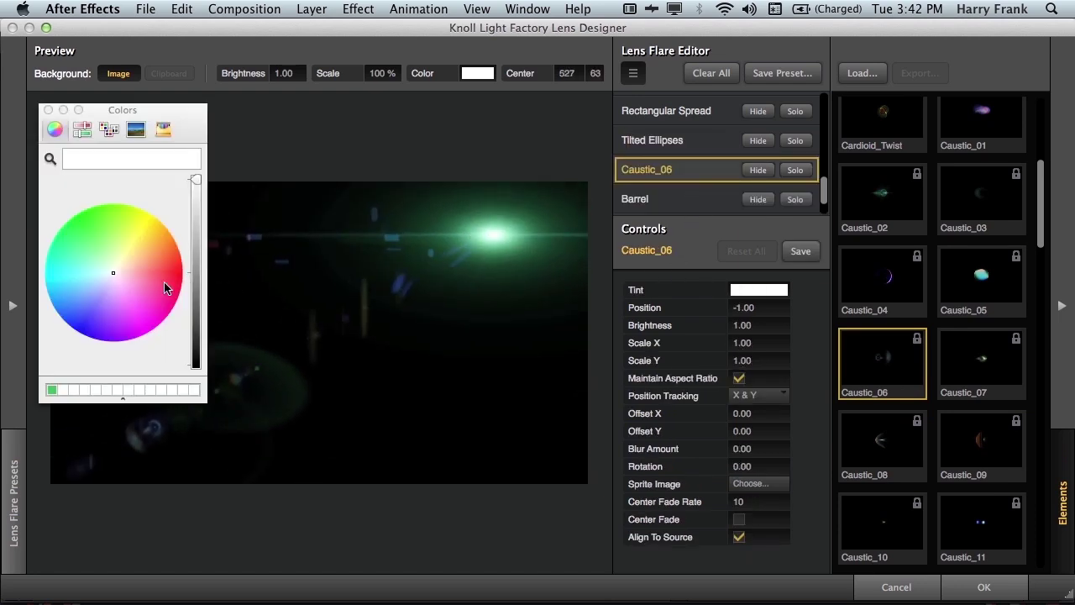
pyautogui.moveTo(101, 277); pyautogui.dragTo(74, 228)
pyautogui.moveTo(742, 343); pyautogui.dragTo(741, 386)
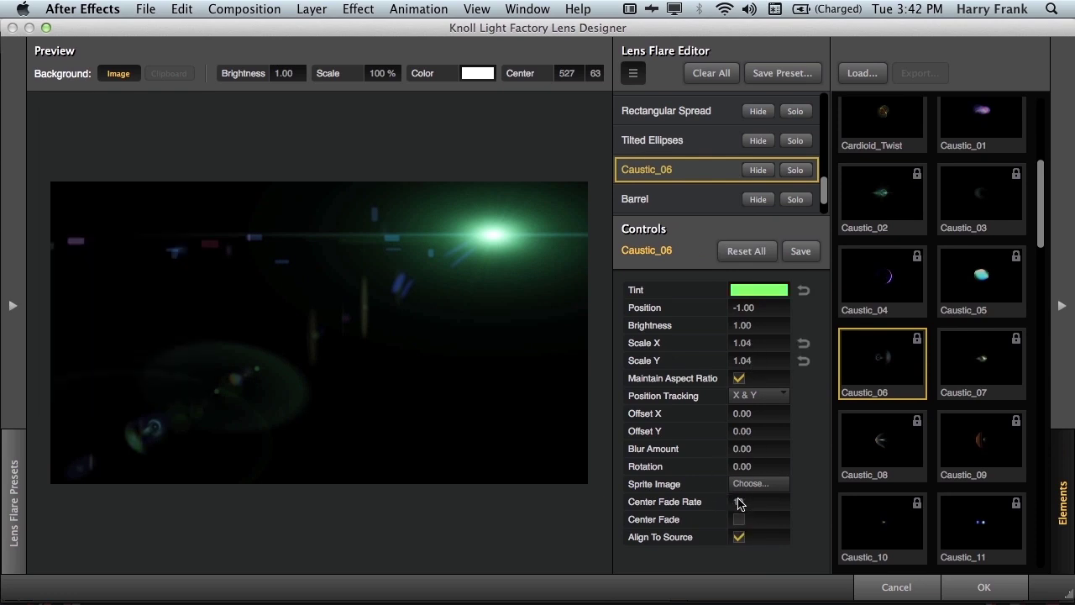
pyautogui.press('super+z')
pyautogui.click(750, 405)
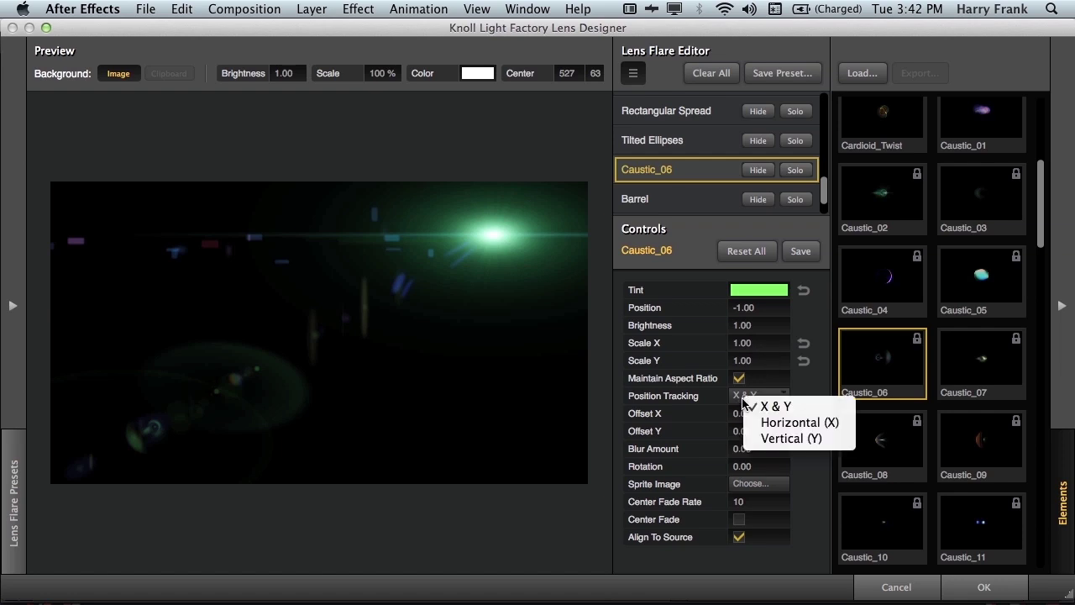
pyautogui.click(721, 493)
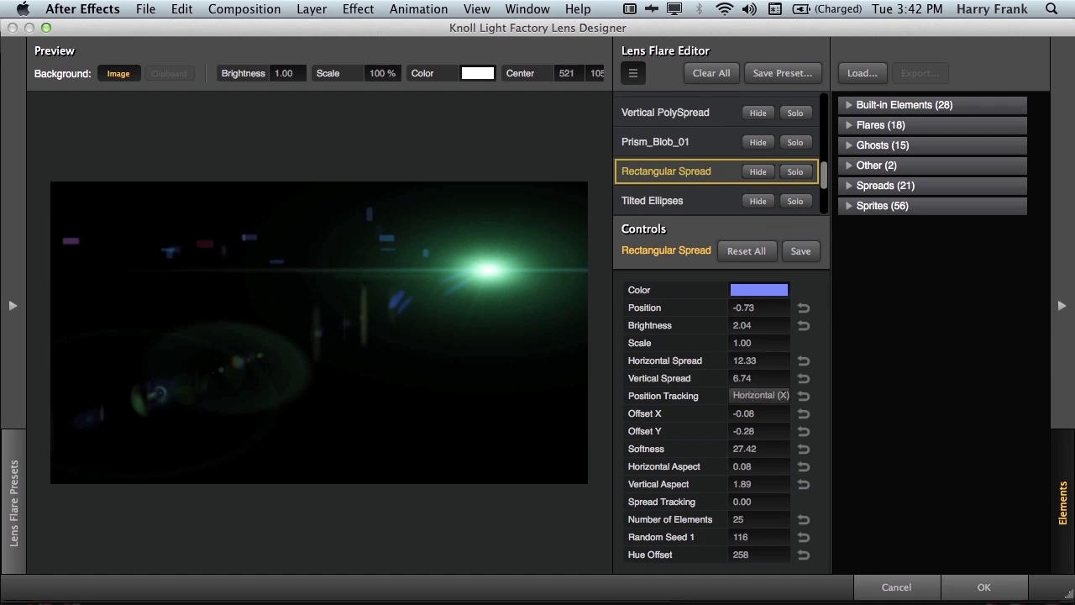
# Step: Reduce Rectangular Spread's Vertical Spread and preview it soloed, then with the full flare
pyautogui.moveTo(758, 378)
pyautogui.mouseDown()
pyautogui.moveTo(731, 378)
pyautogui.moveTo(760, 378)
pyautogui.mouseUp()
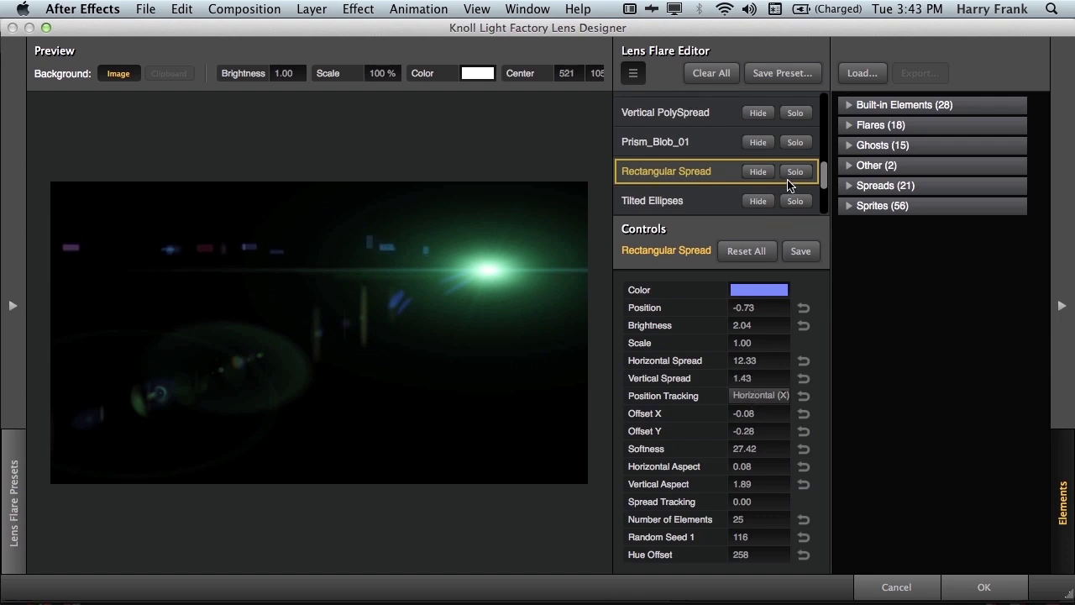
pyautogui.click(794, 172)
pyautogui.click(794, 172)
# Step: Save Rectangular Spread as a custom Spreads element named Digital Artifacts
pyautogui.click(802, 251)
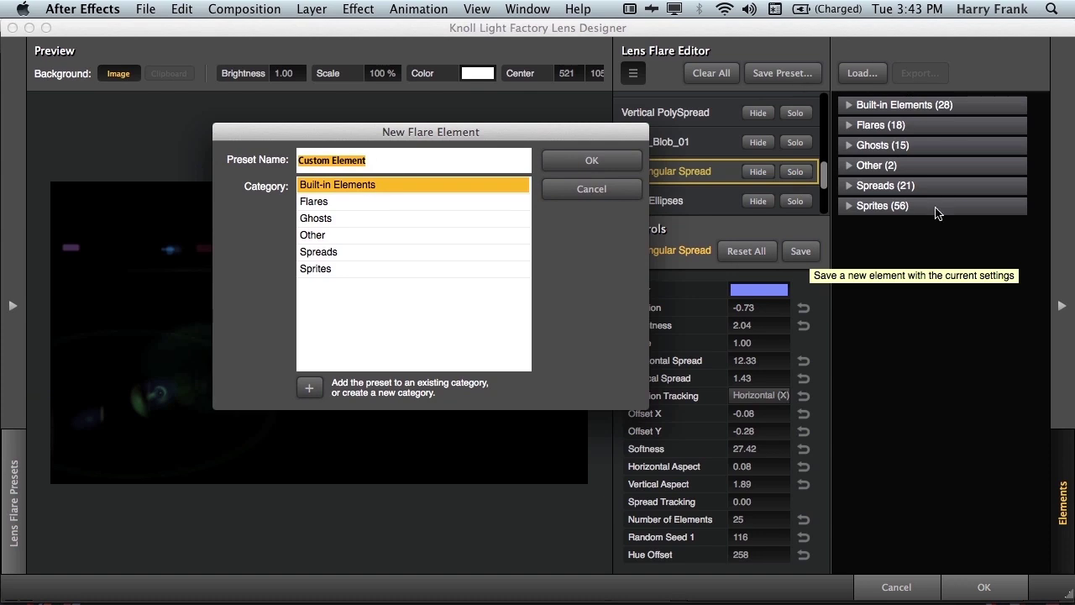
pyautogui.click(329, 249)
pyautogui.tripleClick(368, 160)
pyautogui.write('E')
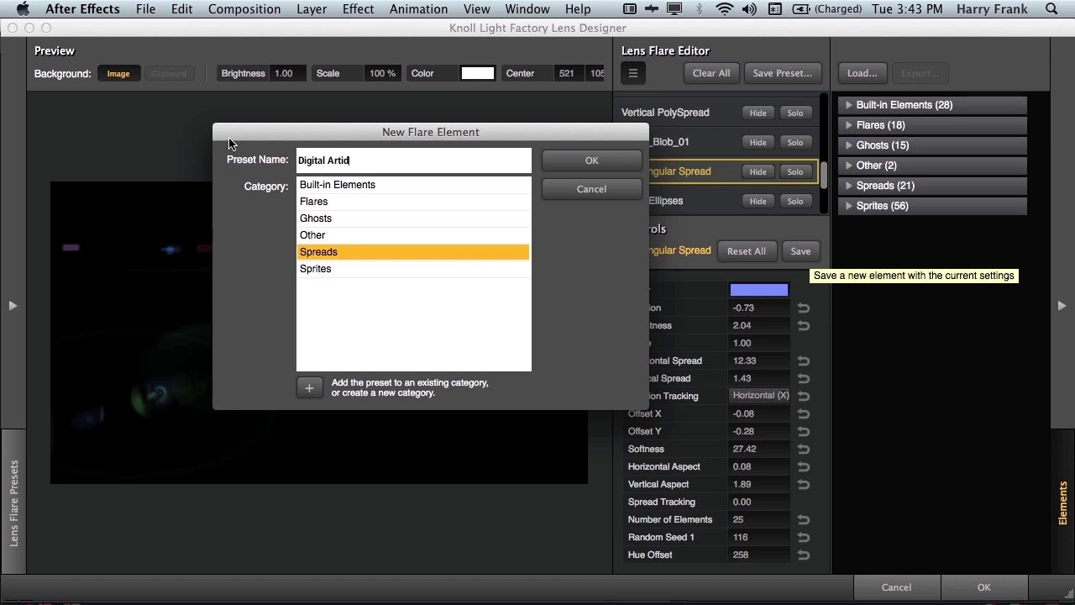
pyautogui.click(567, 165)
# Step: Browse the Flares element category, then expand the Spreads category
pyautogui.click(852, 131)
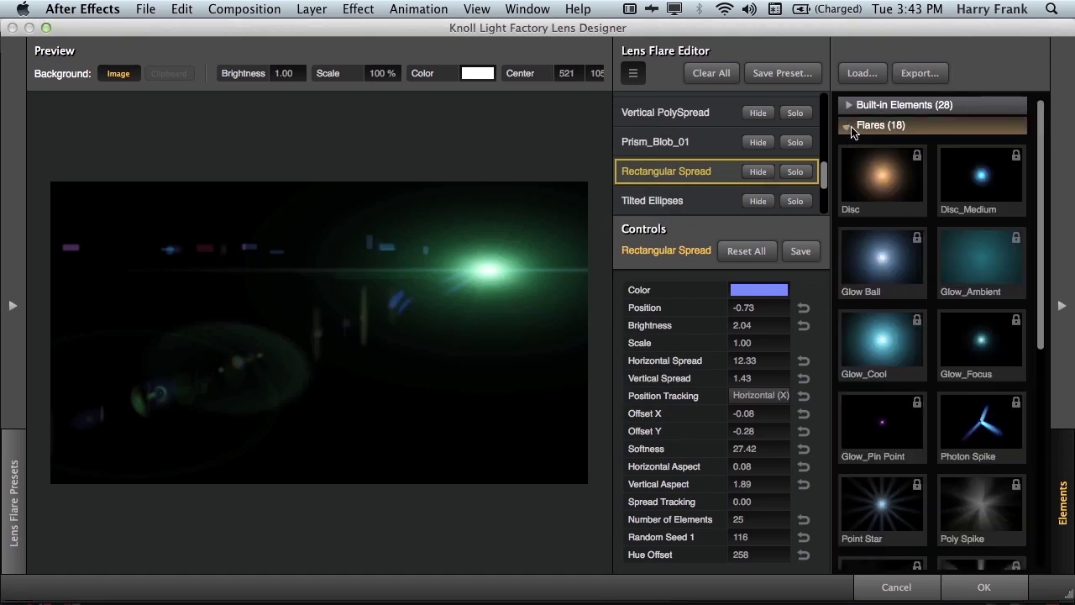
pyautogui.scroll(-5, 925, 312)
pyautogui.scroll(-2, 931, 308)
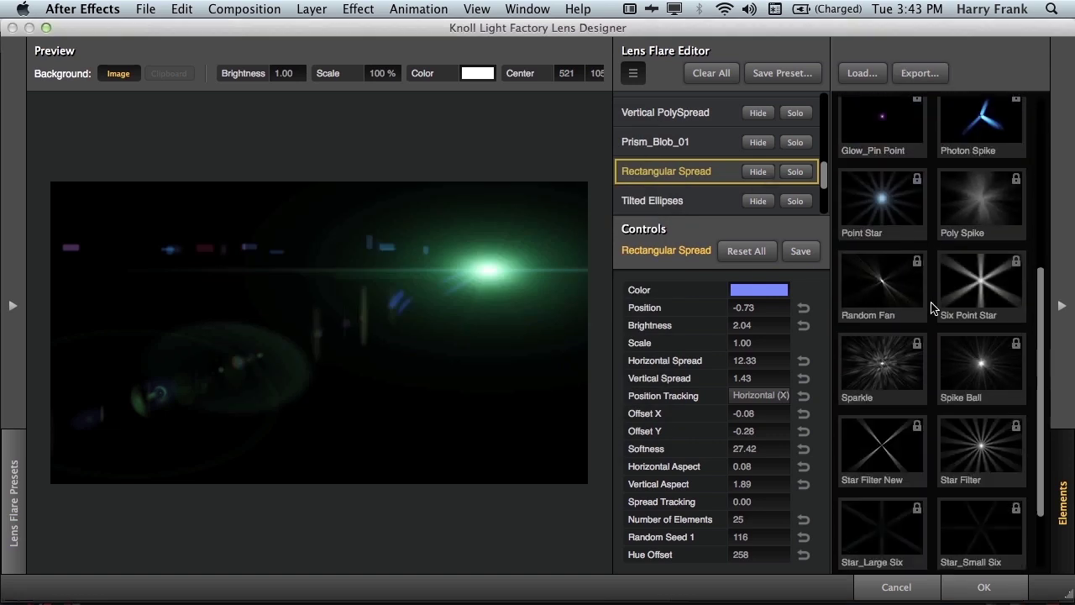
pyautogui.scroll(6, 931, 308)
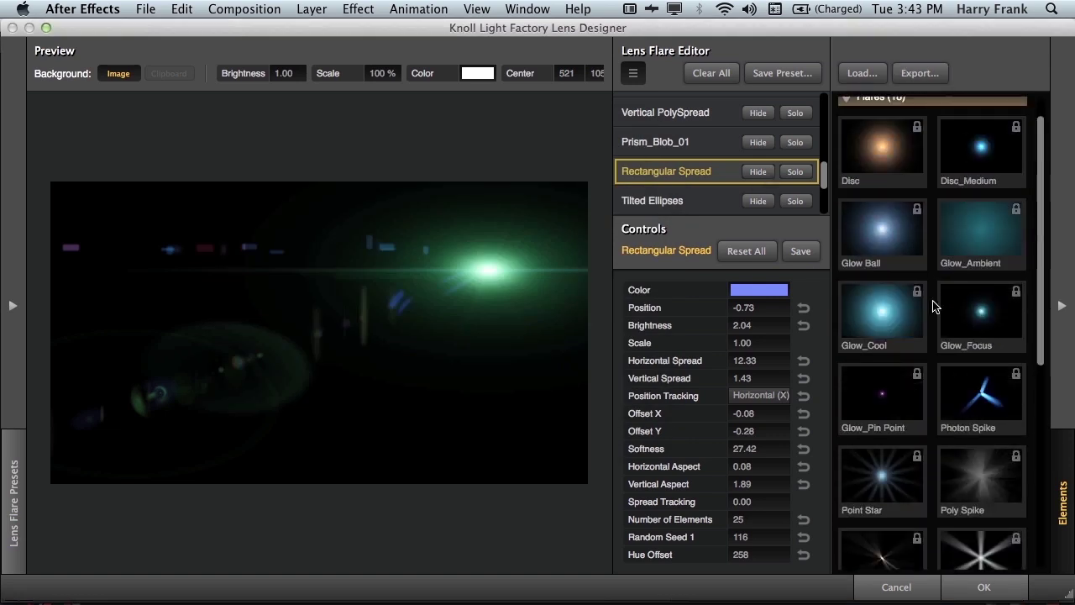
pyautogui.click(852, 99)
pyautogui.click(866, 185)
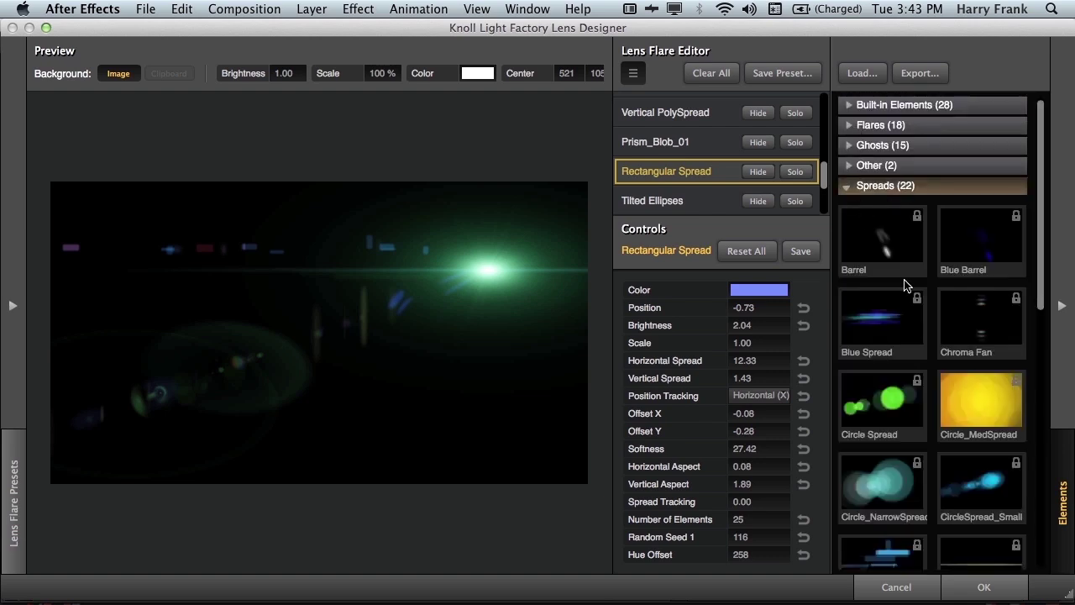
pyautogui.scroll(-4, 906, 286)
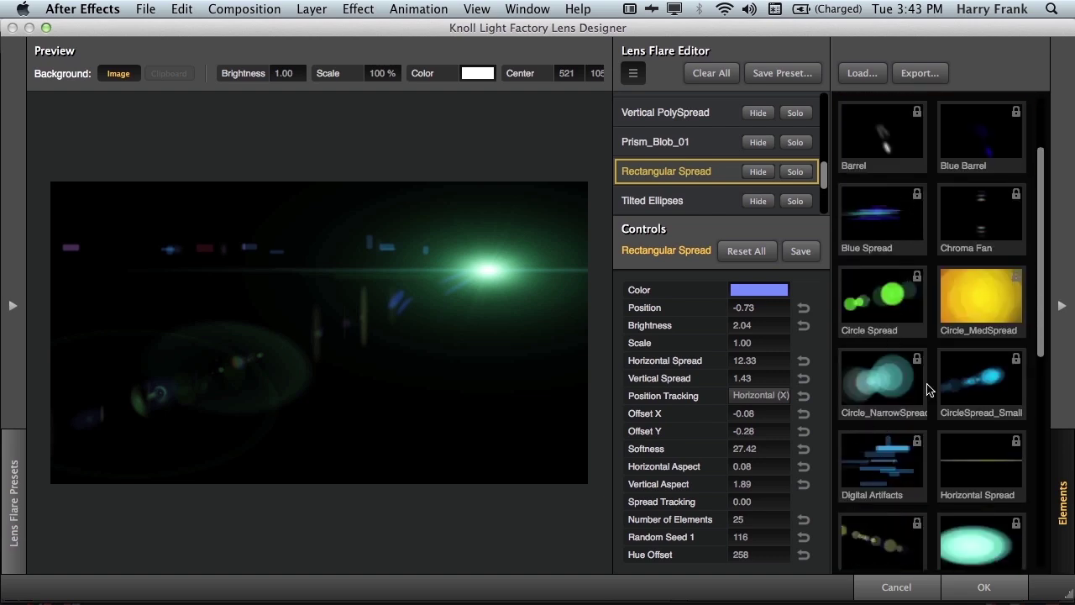
# Step: Add Blue Spread and Circle_MedSpread elements and move the flare centre higher
pyautogui.click(870, 223)
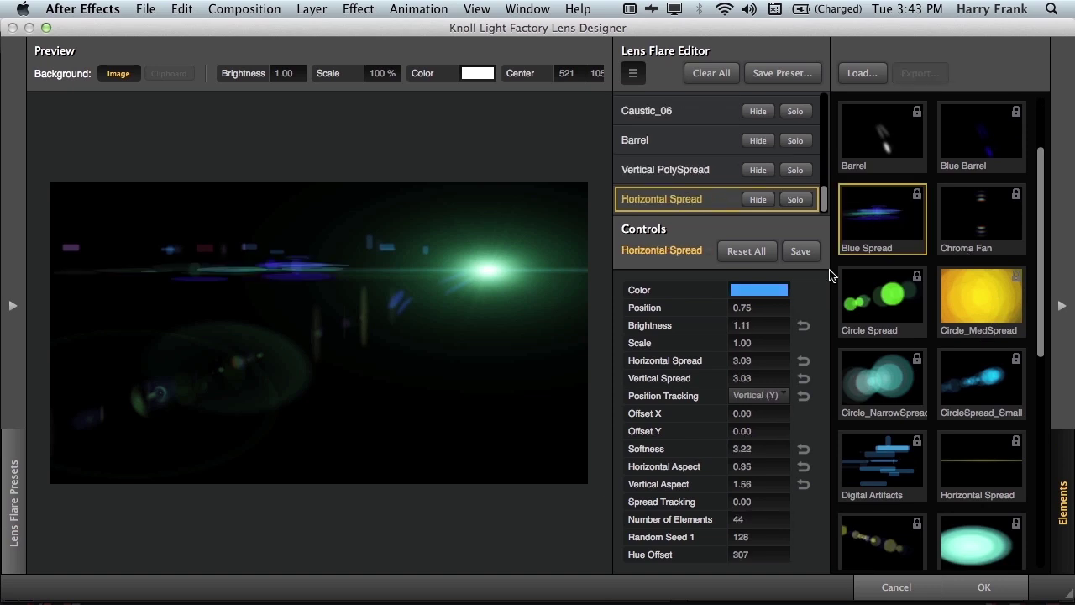
pyautogui.click(975, 305)
pyautogui.moveTo(384, 319); pyautogui.dragTo(500, 225)
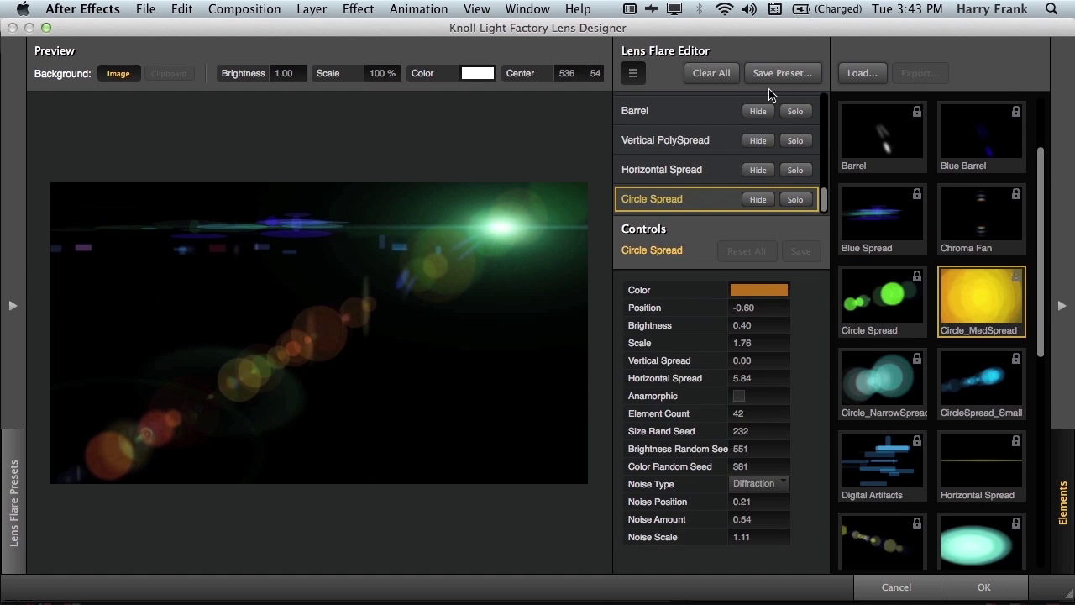
# Step: Clear all flare elements, toggle the background image off and on, and cancel the Lens Designer
pyautogui.click(708, 74)
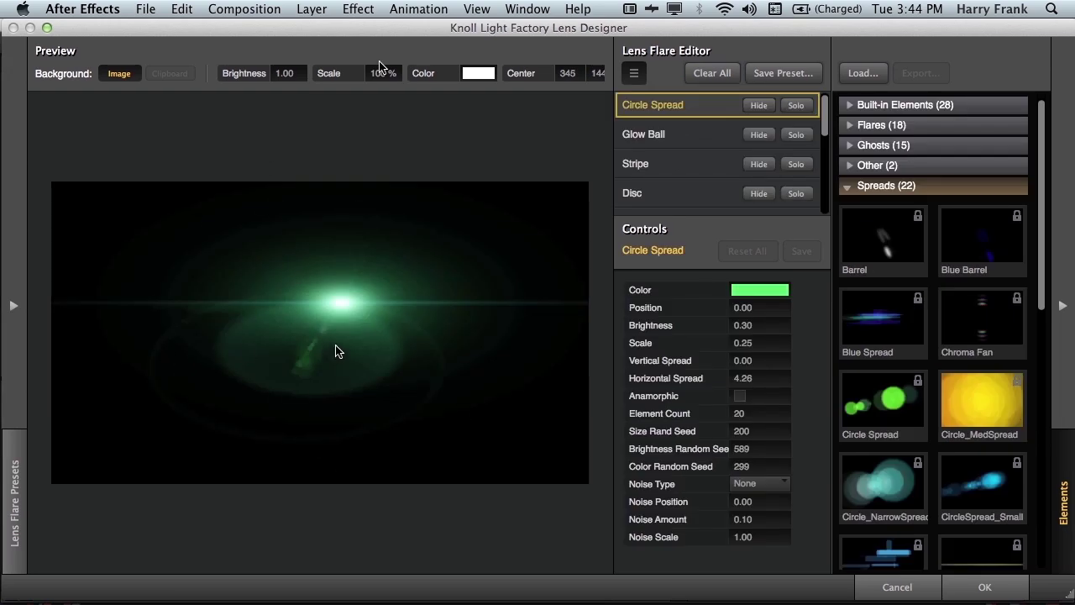
pyautogui.click(109, 75)
pyautogui.click(134, 74)
pyautogui.click(896, 586)
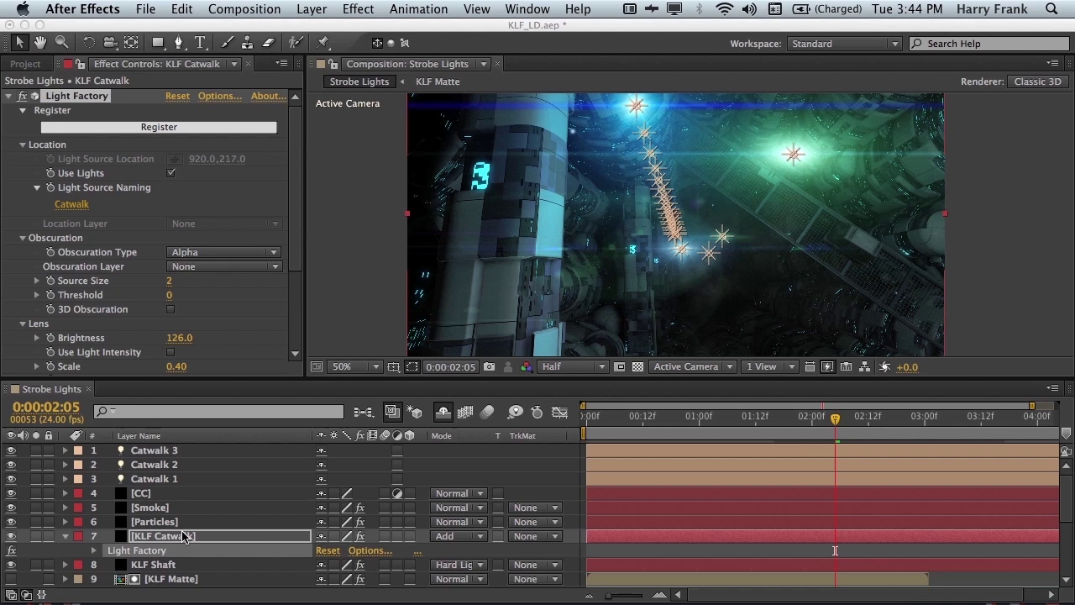
# Step: Select layer 7 KLF Catwalk and bring up its Light Factory effect settings in Effect Controls
pyautogui.click(181, 524)
pyautogui.click(174, 539)
pyautogui.click(398, 536)
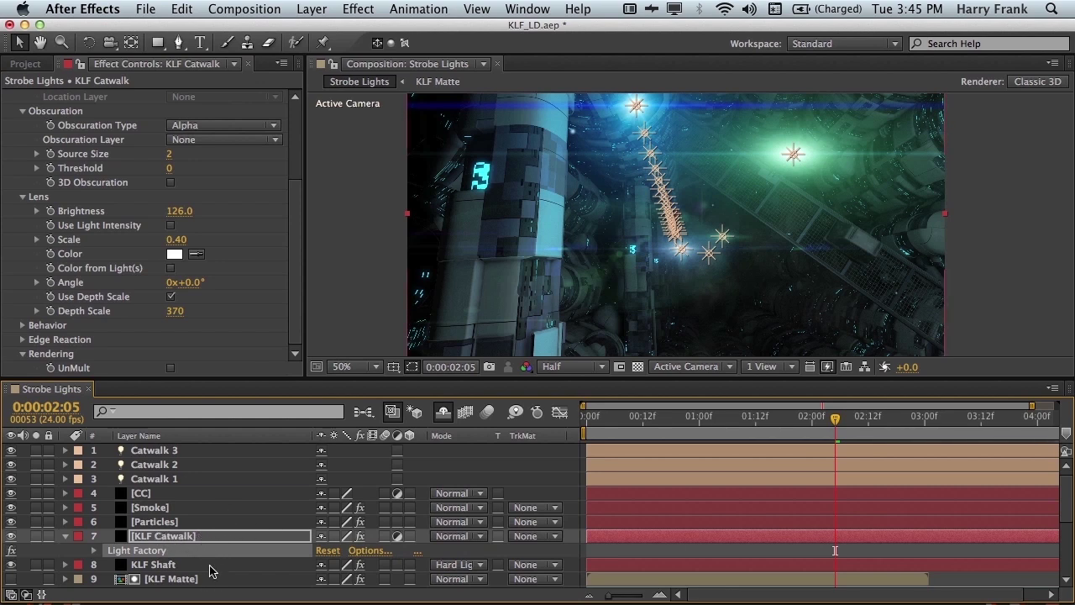
pyautogui.scroll(5, 299, 172)
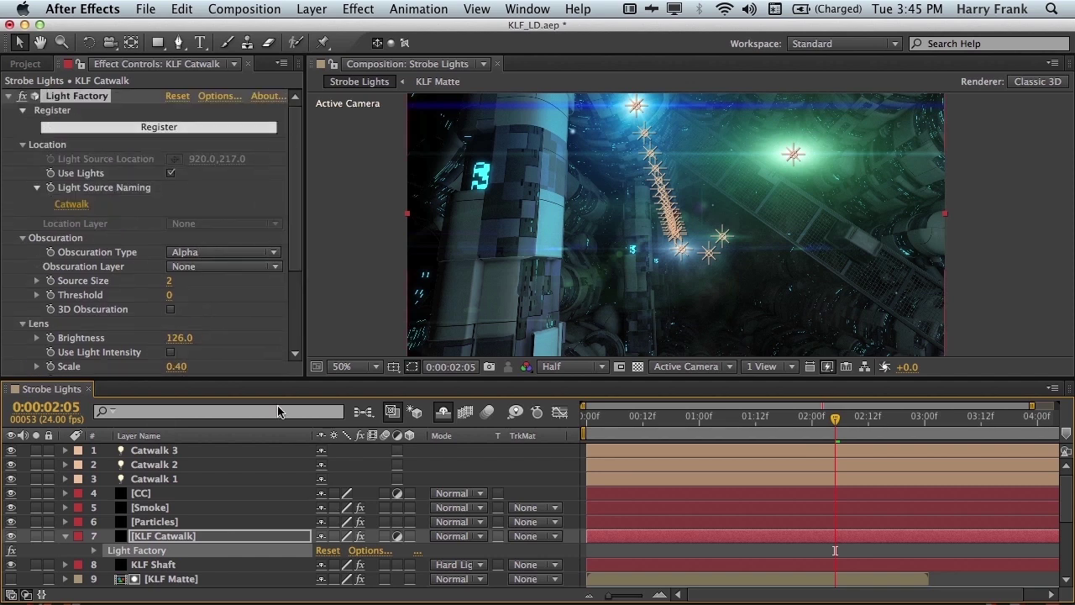
pyautogui.click(222, 110)
# Step: Reopen the Lens Designer and move the flare centre down-left over the composition image
pyautogui.click(219, 96)
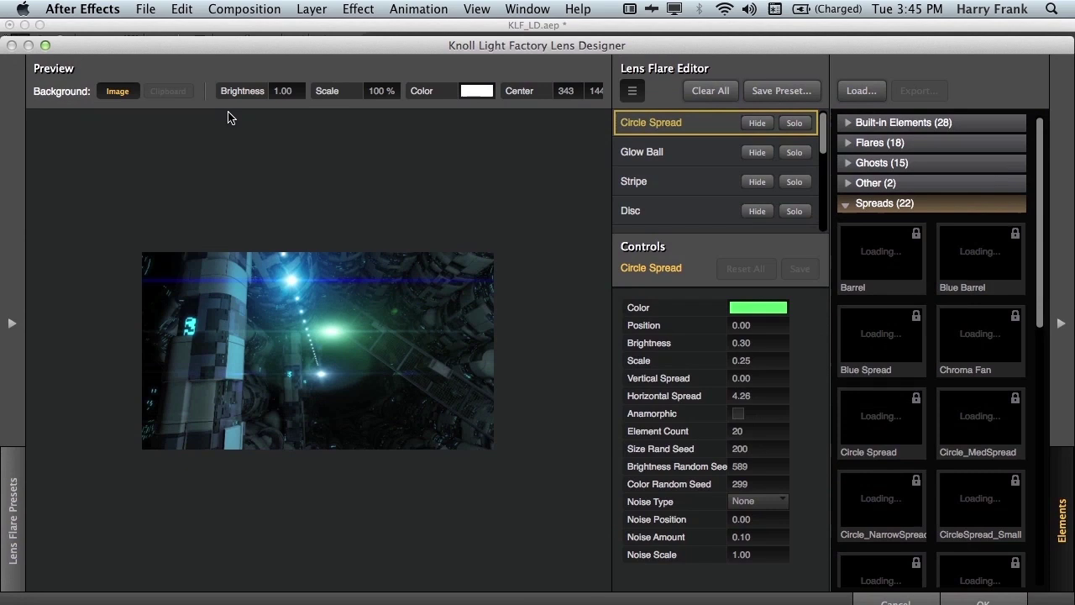
pyautogui.moveTo(492, 267); pyautogui.dragTo(438, 284)
pyautogui.click(120, 99)
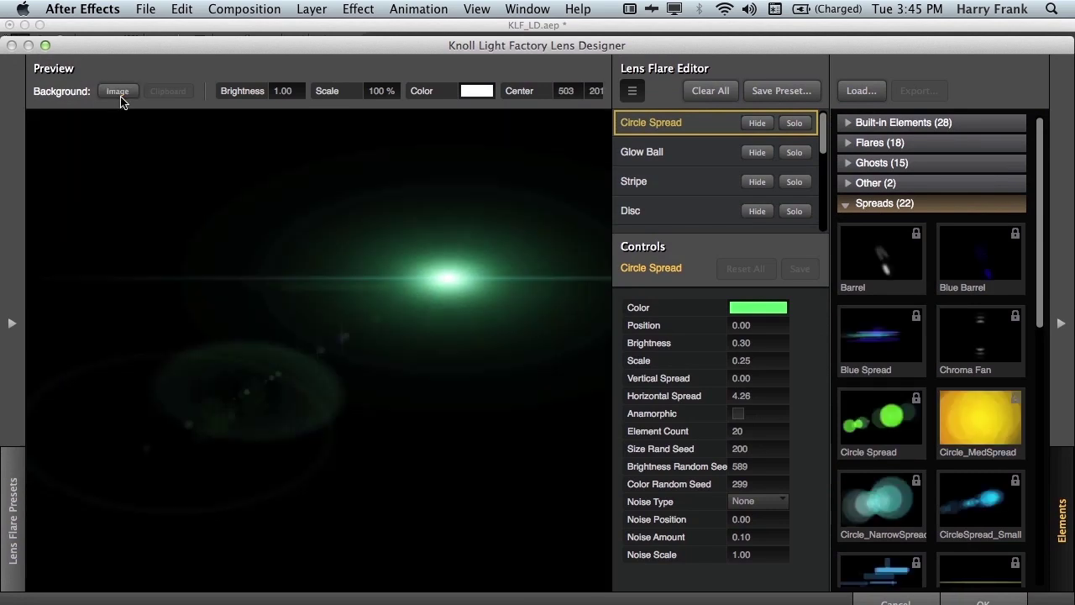
pyautogui.click(120, 98)
# Step: Nudge the flare into its final spot and set preview Brightness 1.24 and Scale 77%
pyautogui.moveTo(440, 286)
pyautogui.mouseDown()
pyautogui.moveTo(386, 344)
pyautogui.moveTo(438, 298)
pyautogui.moveTo(435, 286)
pyautogui.mouseUp()
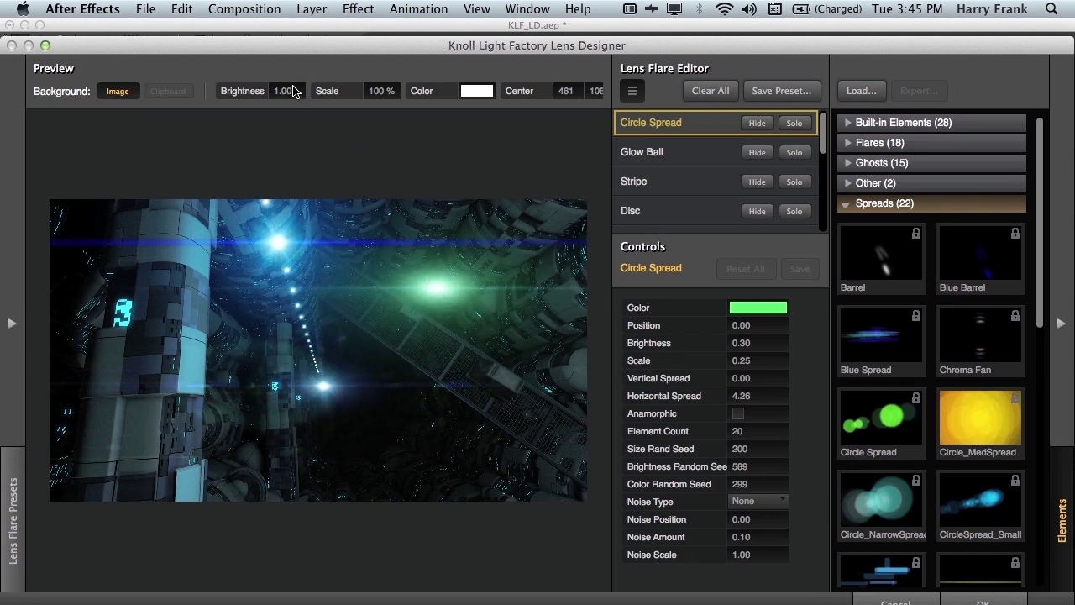
pyautogui.moveTo(294, 91)
pyautogui.mouseDown()
pyautogui.moveTo(312, 91)
pyautogui.moveTo(281, 91)
pyautogui.moveTo(315, 90)
pyautogui.mouseUp()
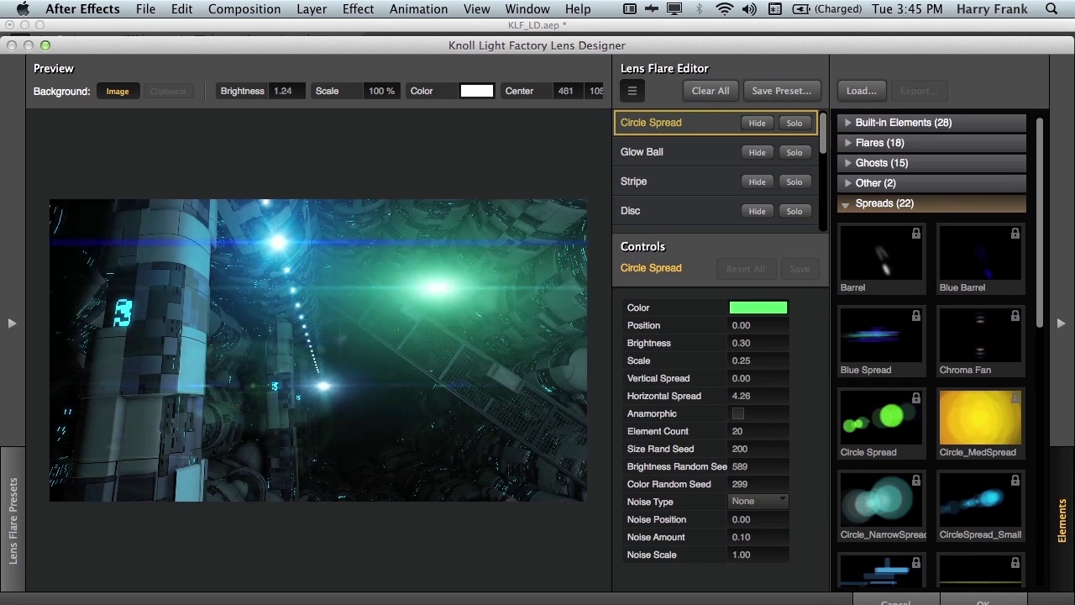
pyautogui.moveTo(382, 91)
pyautogui.mouseDown()
pyautogui.moveTo(337, 90)
pyautogui.moveTo(363, 91)
pyautogui.mouseUp()
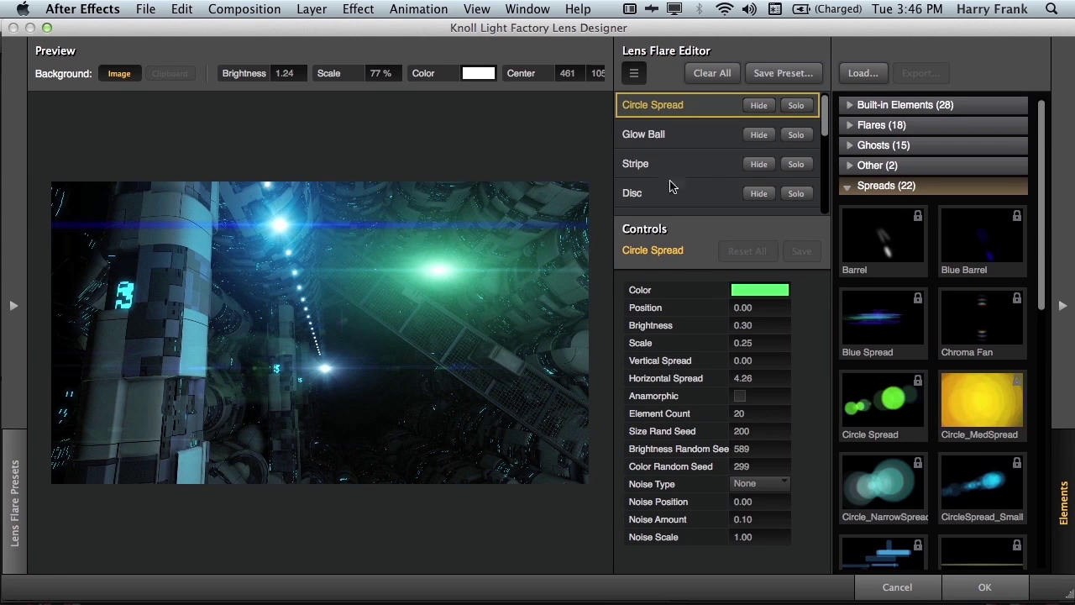
pyautogui.click(1069, 330)
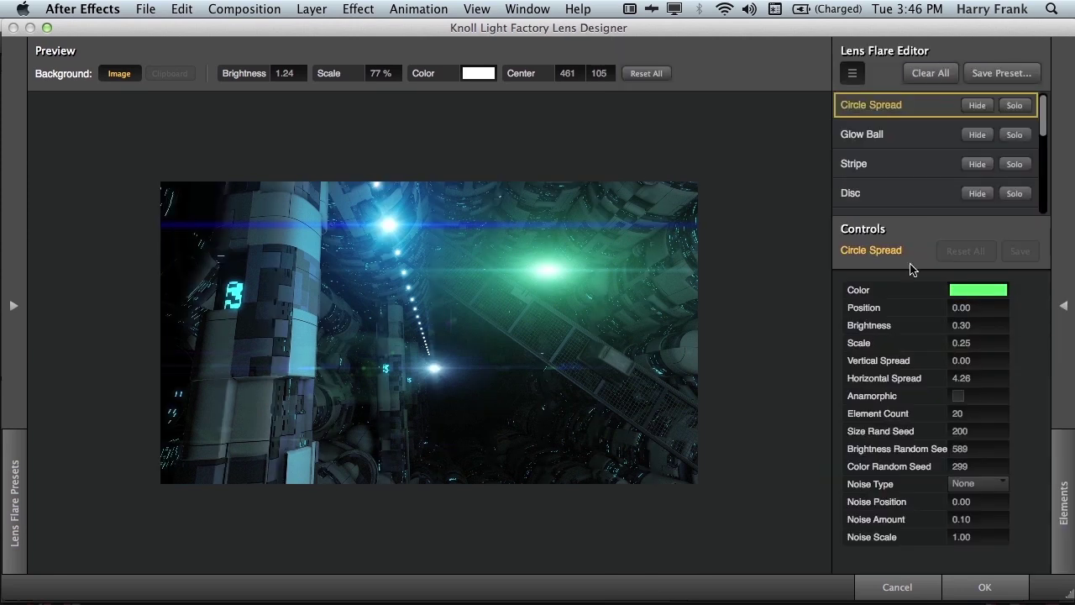
pyautogui.click(14, 408)
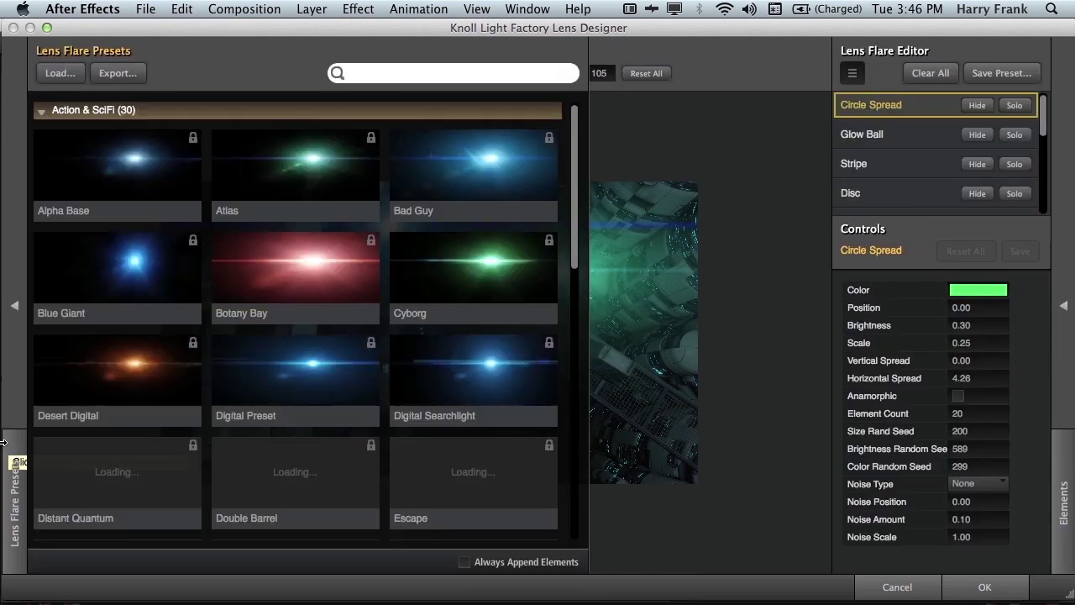
pyautogui.click(13, 380)
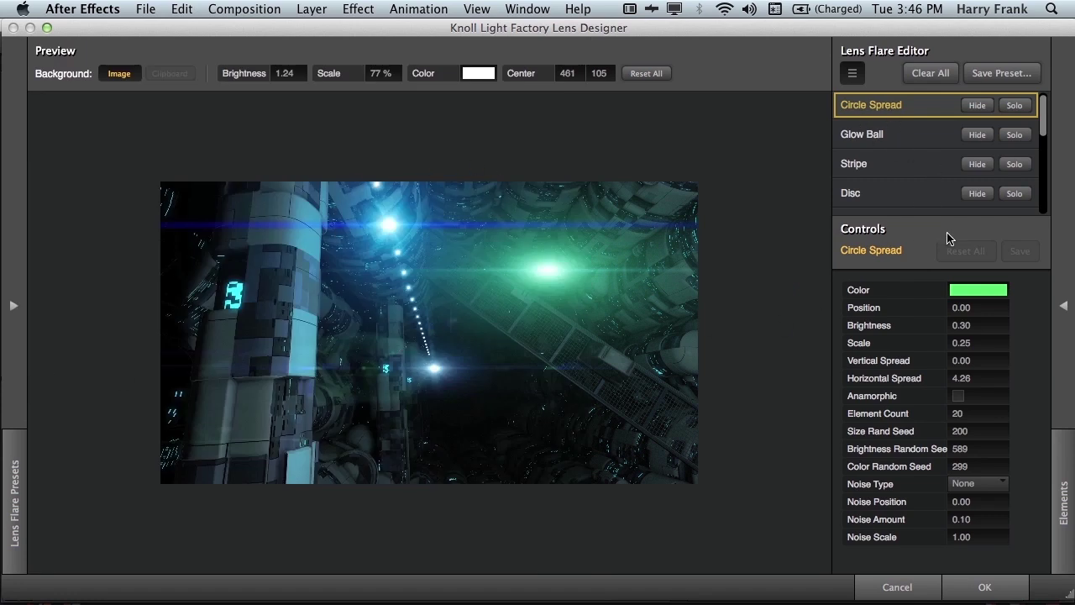
pyautogui.click(1069, 301)
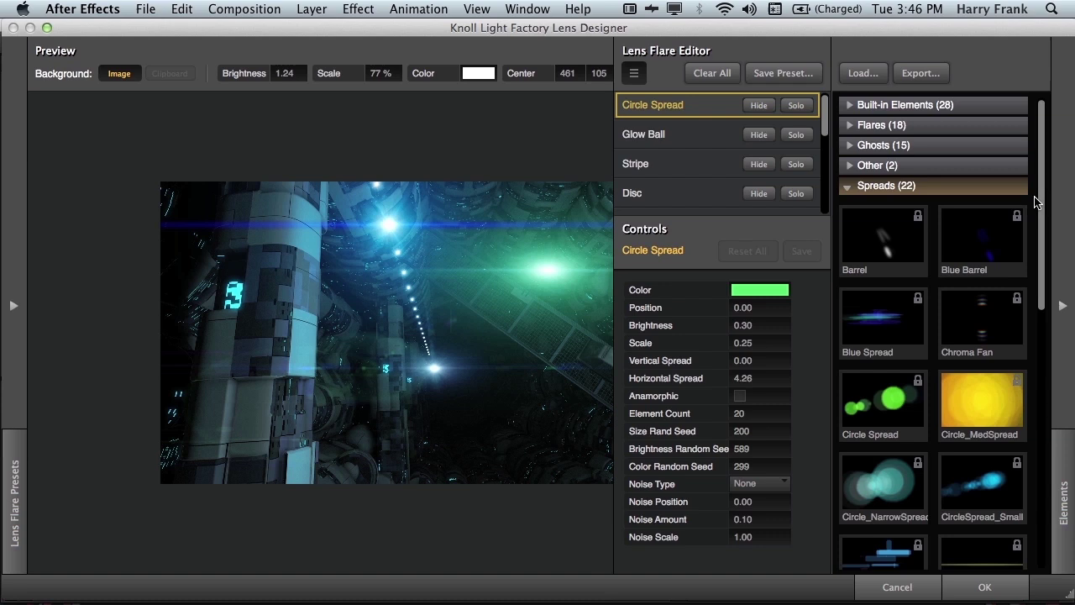
pyautogui.moveTo(1041, 202); pyautogui.dragTo(1050, 378)
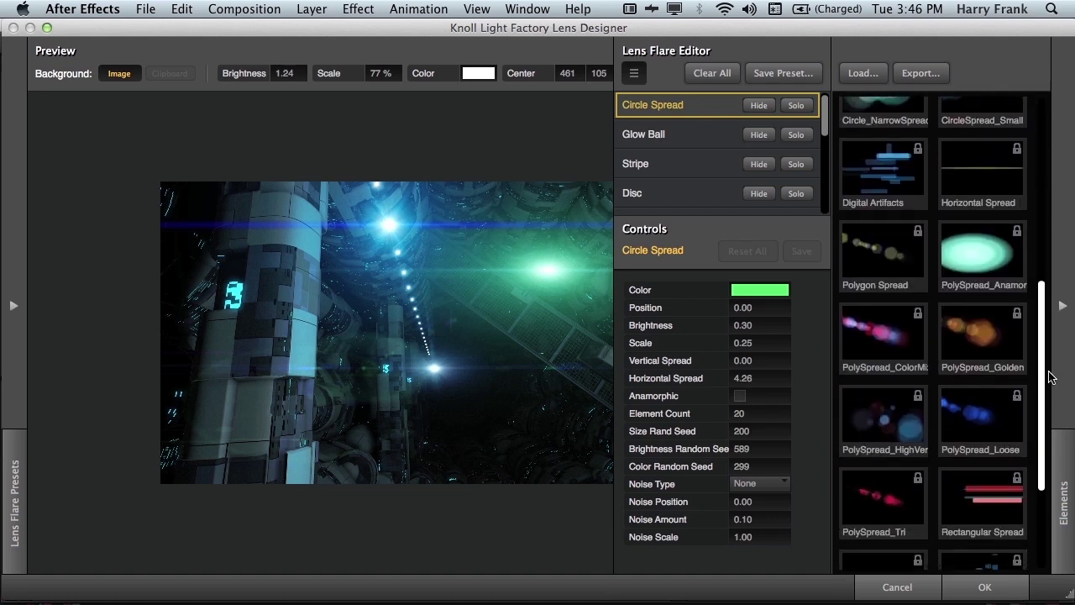